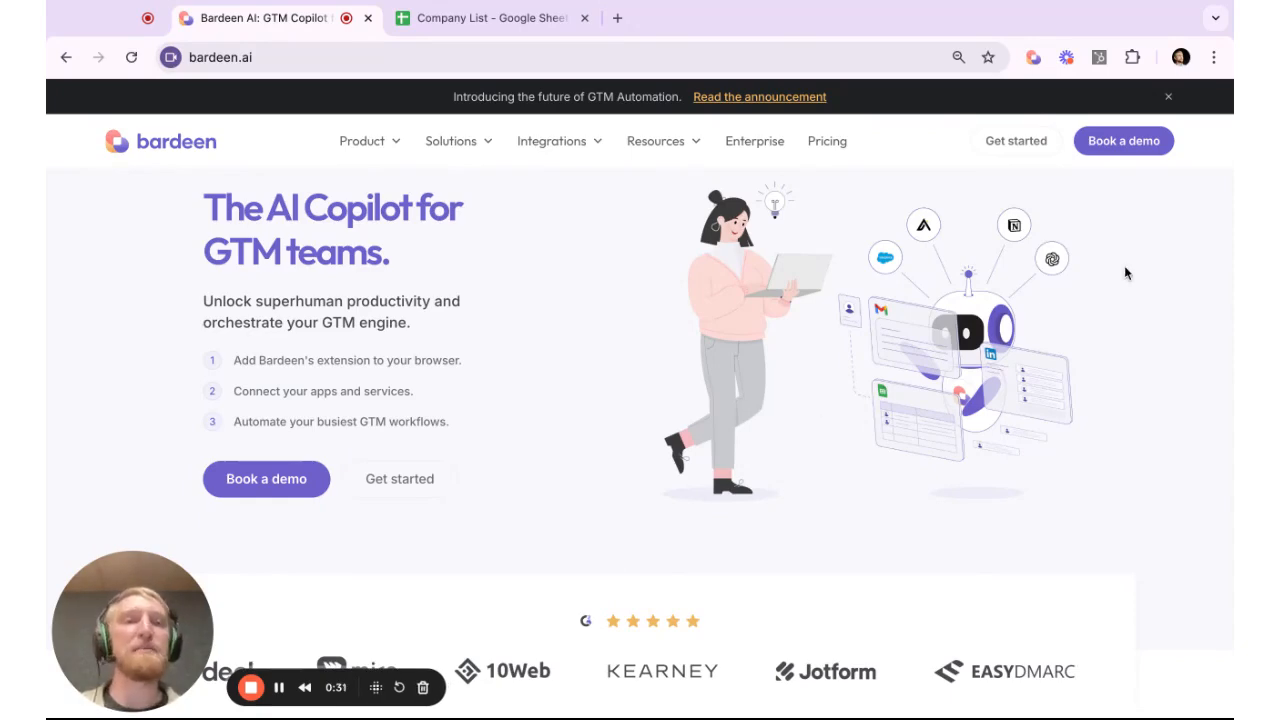
Open the Bardeen extension and start a new playbook from a blank canvas.
click(1035, 62)
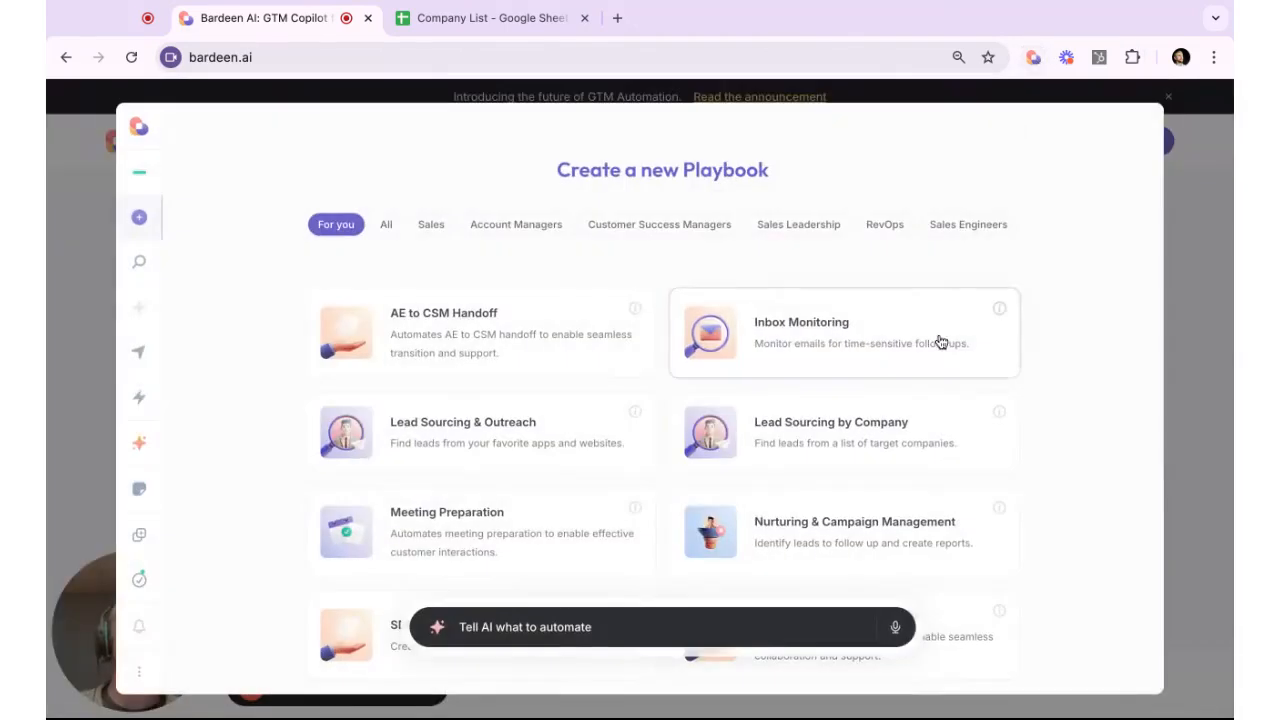
scroll(895, 408, down, 2)
scroll(895, 408, down, 2)
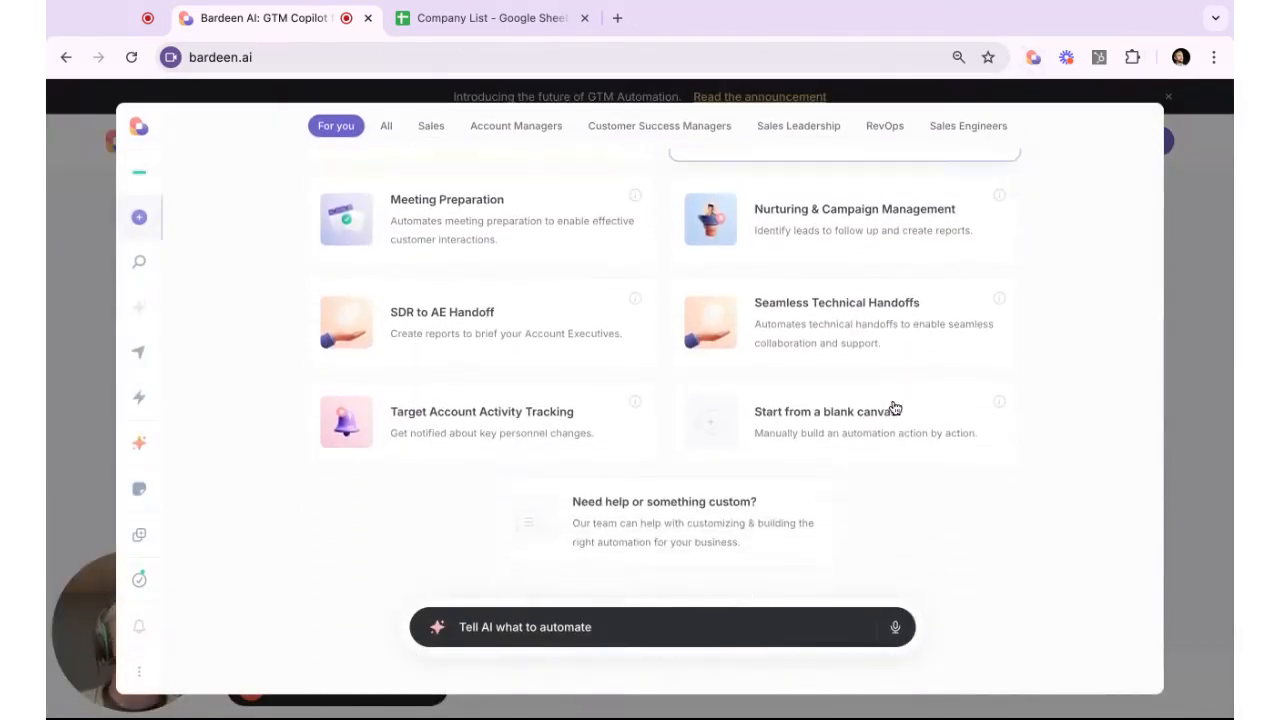
click(802, 446)
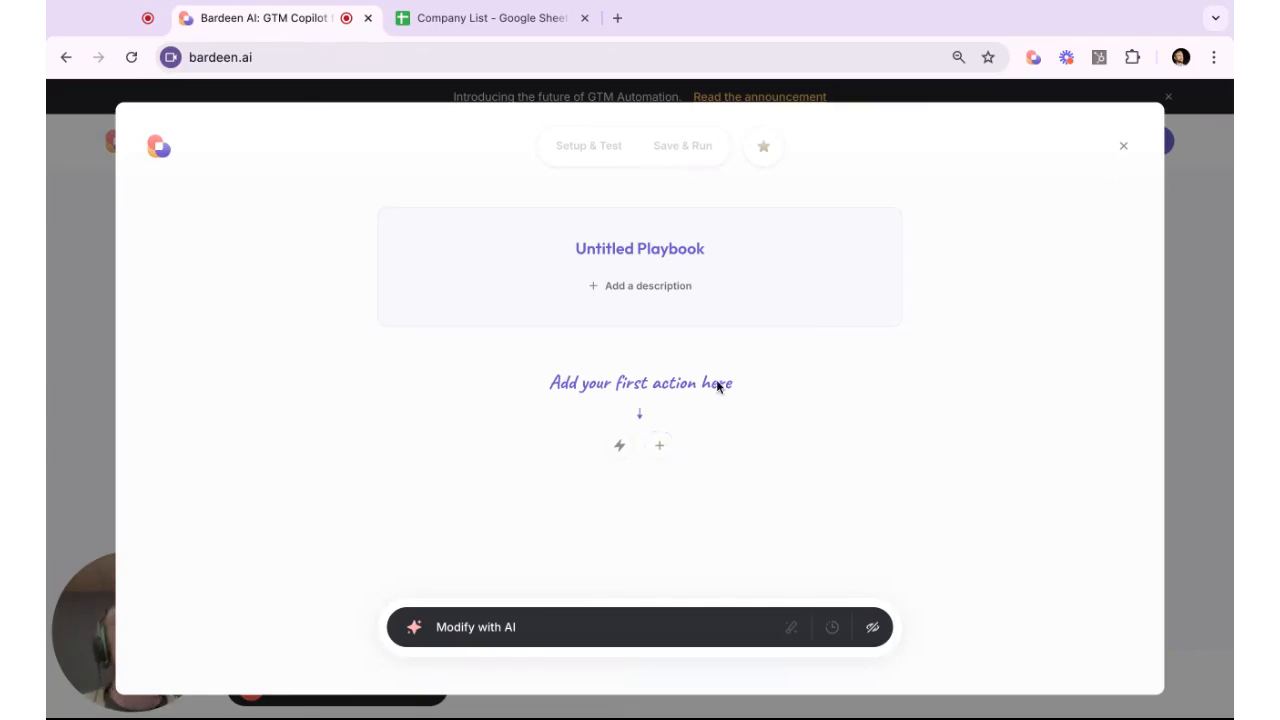
Search the actions for "google sheets" and add Get table from Google Sheet as the playbook's first action.
click(660, 448)
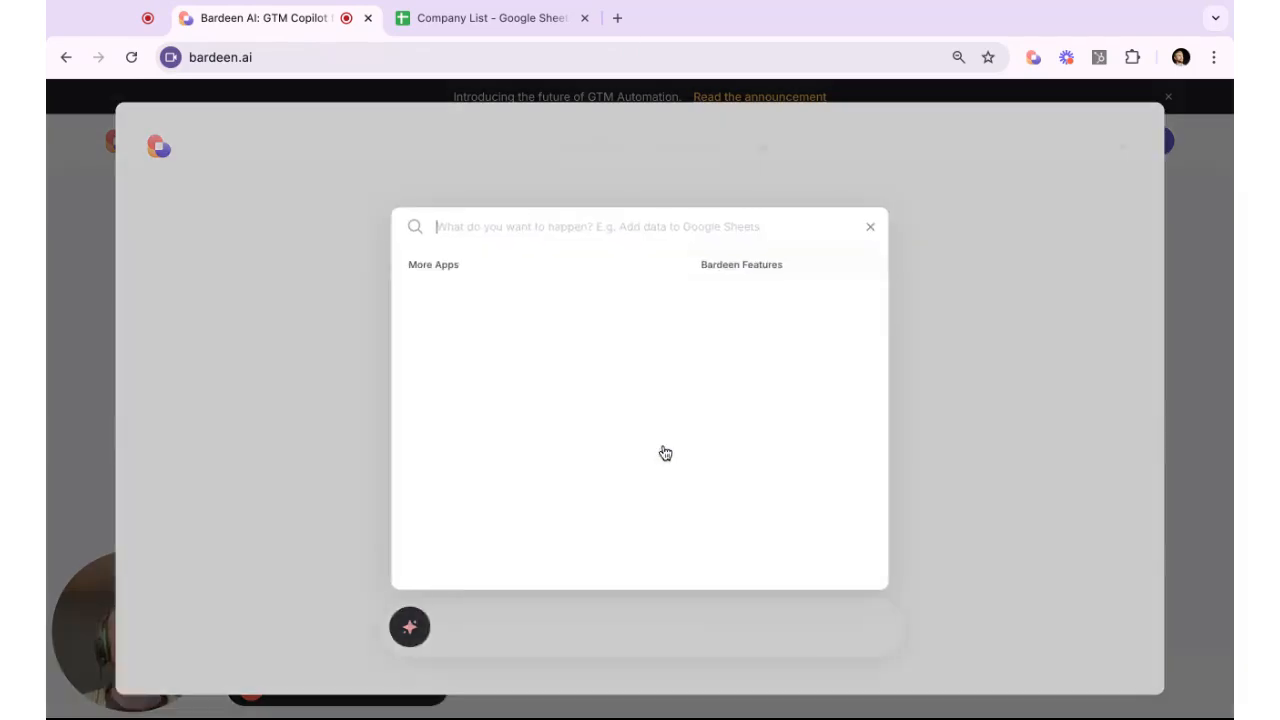
text(google )
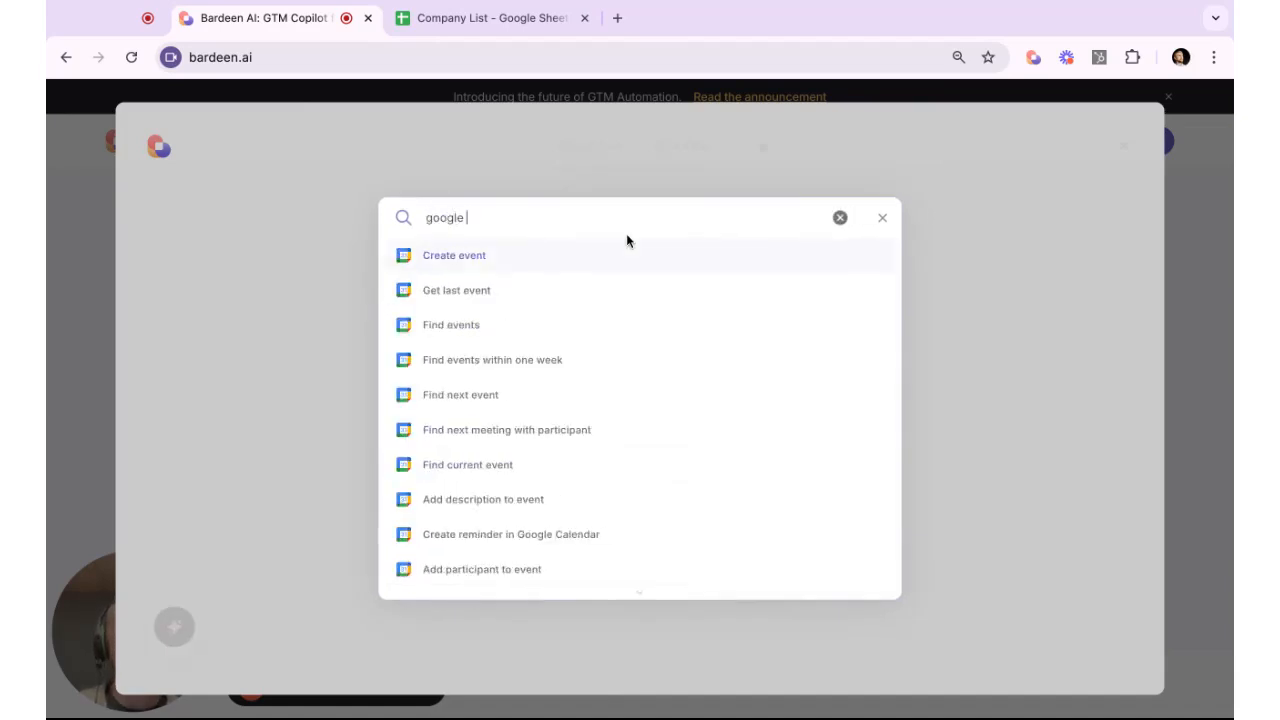
text(sheets)
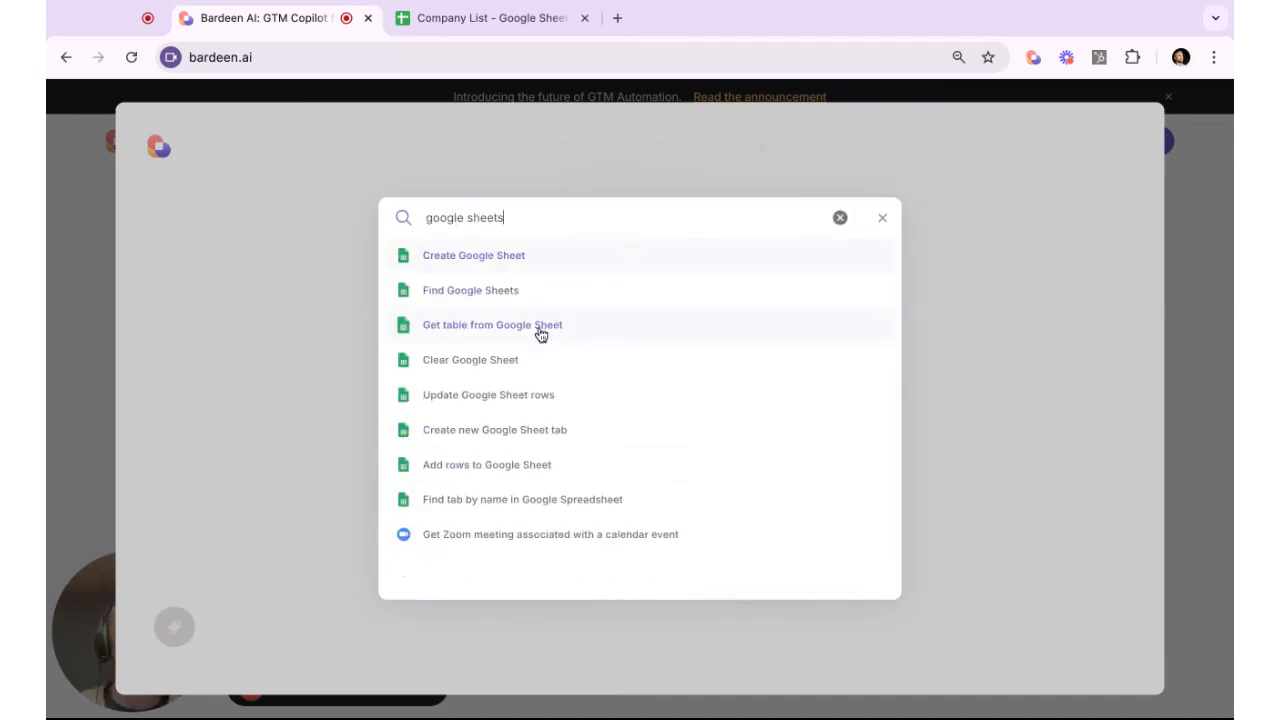
click(473, 325)
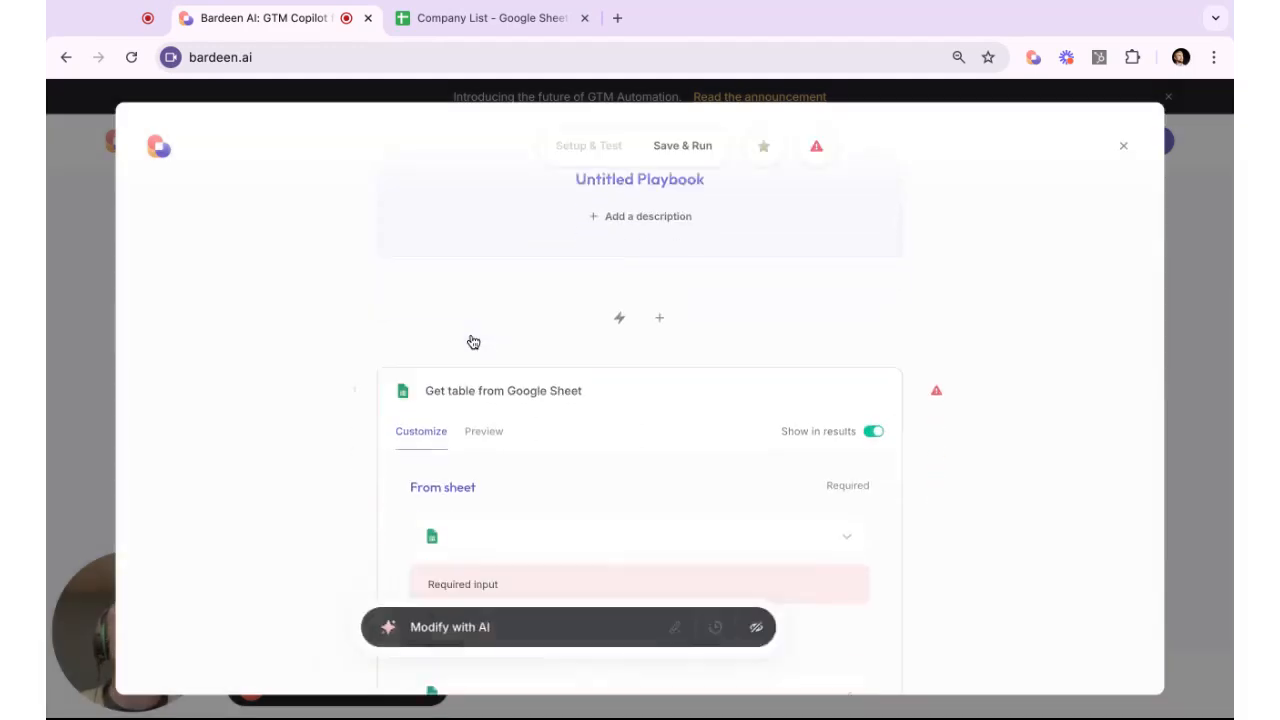
Choose the Company List spreadsheet as the source sheet of the Get table action.
click(638, 417)
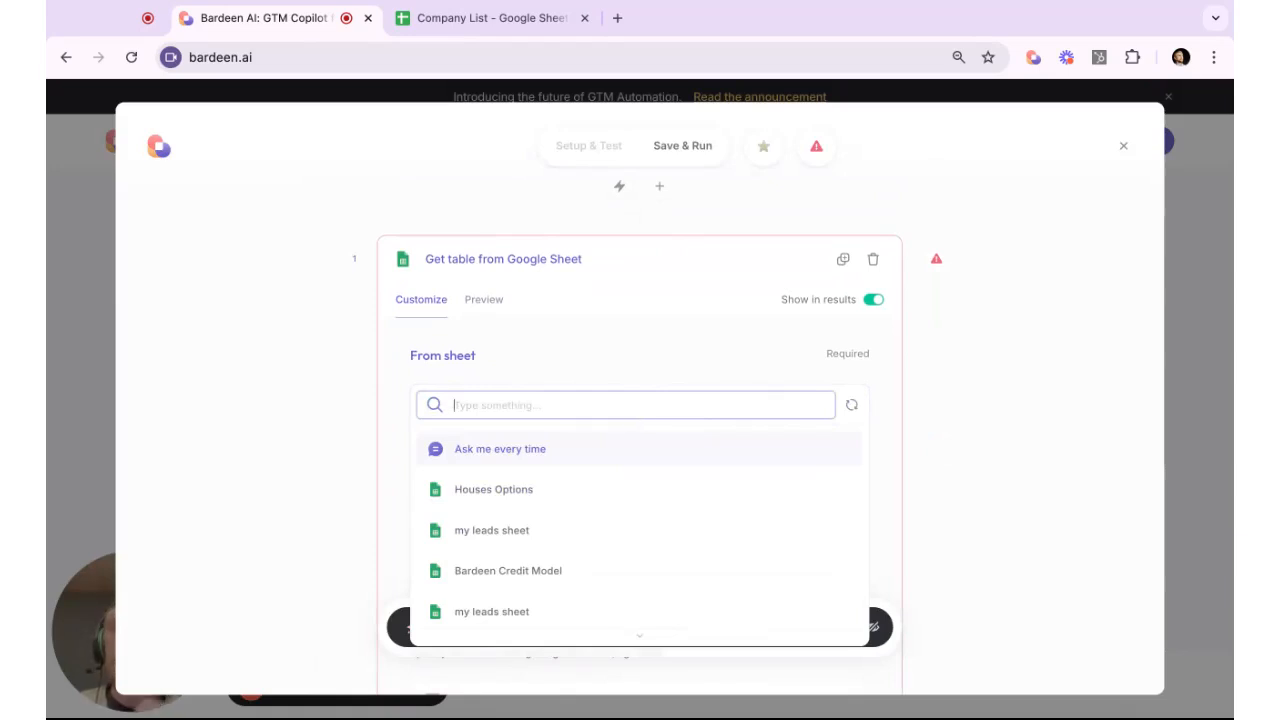
text(c)
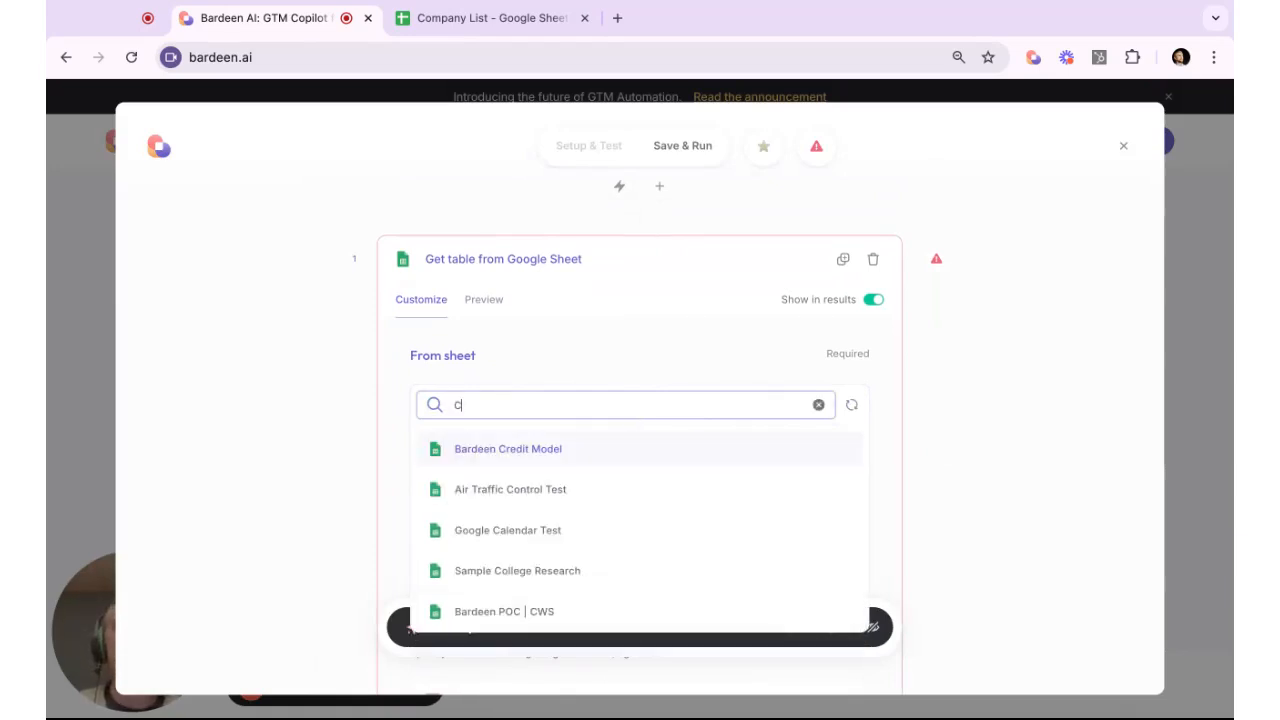
text(om)
key(BackSpace)
key(BackSpace)
key(BackSpace)
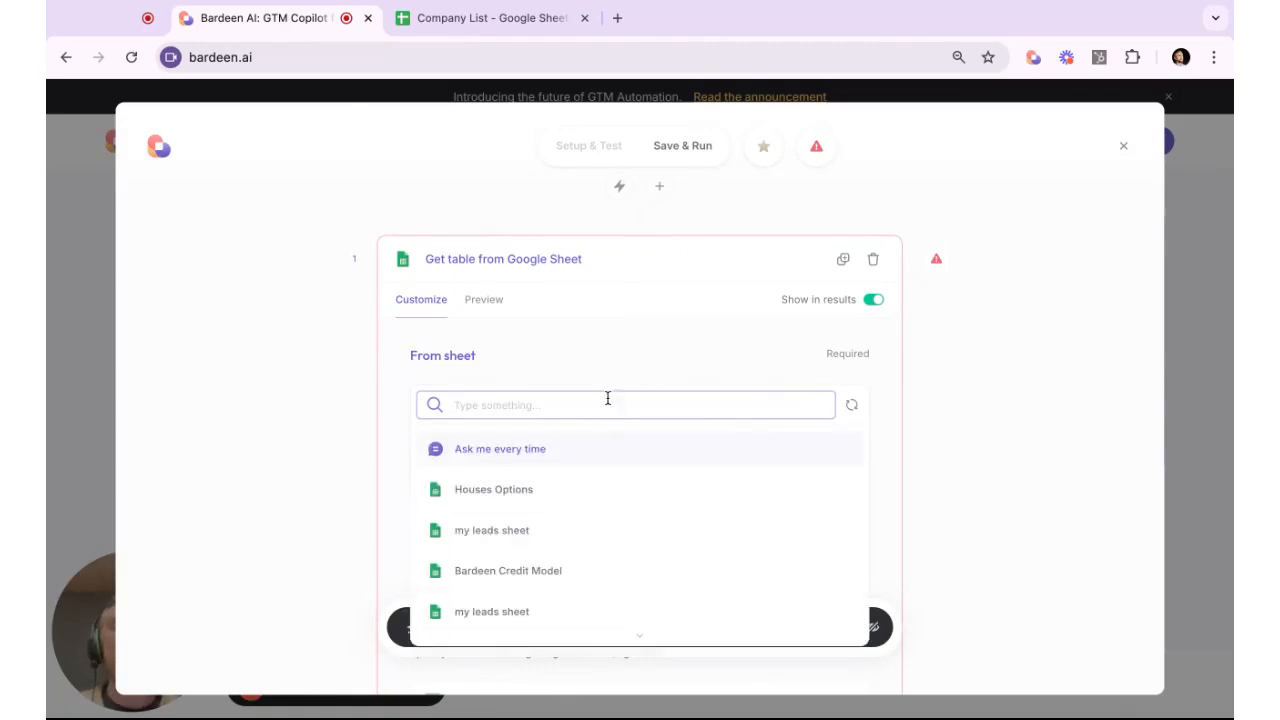
text(Company List)
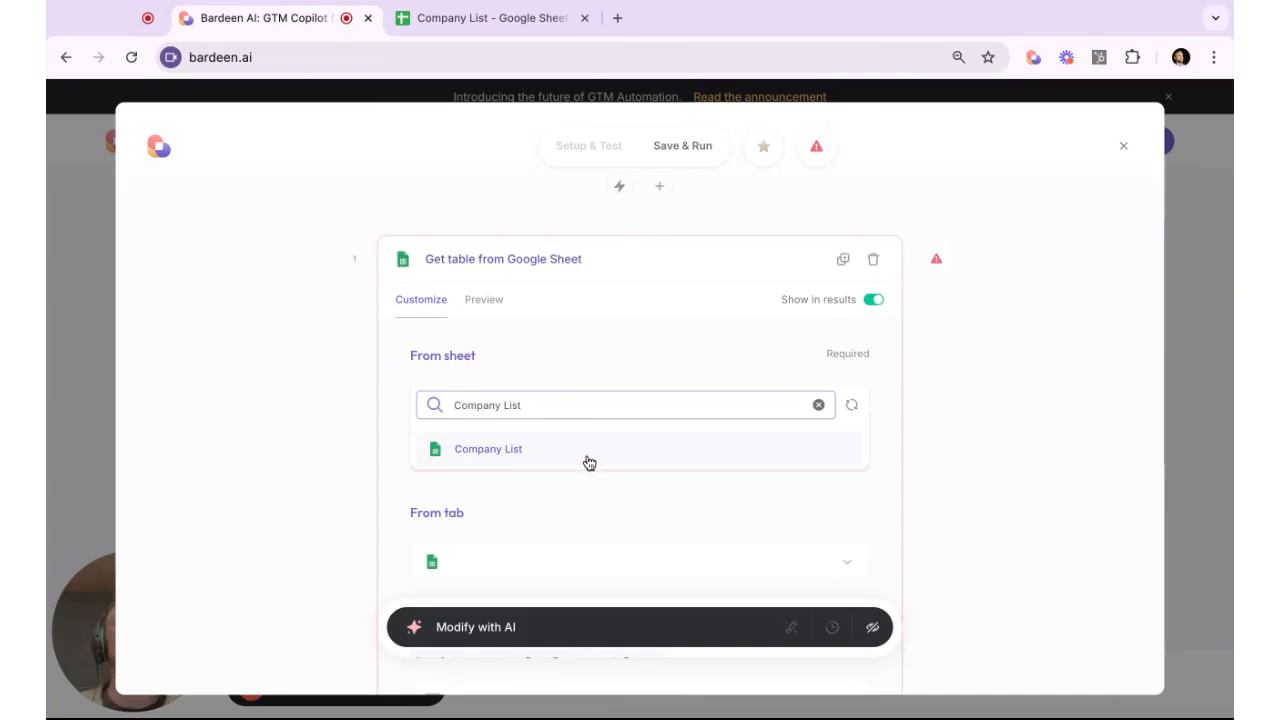
click(586, 456)
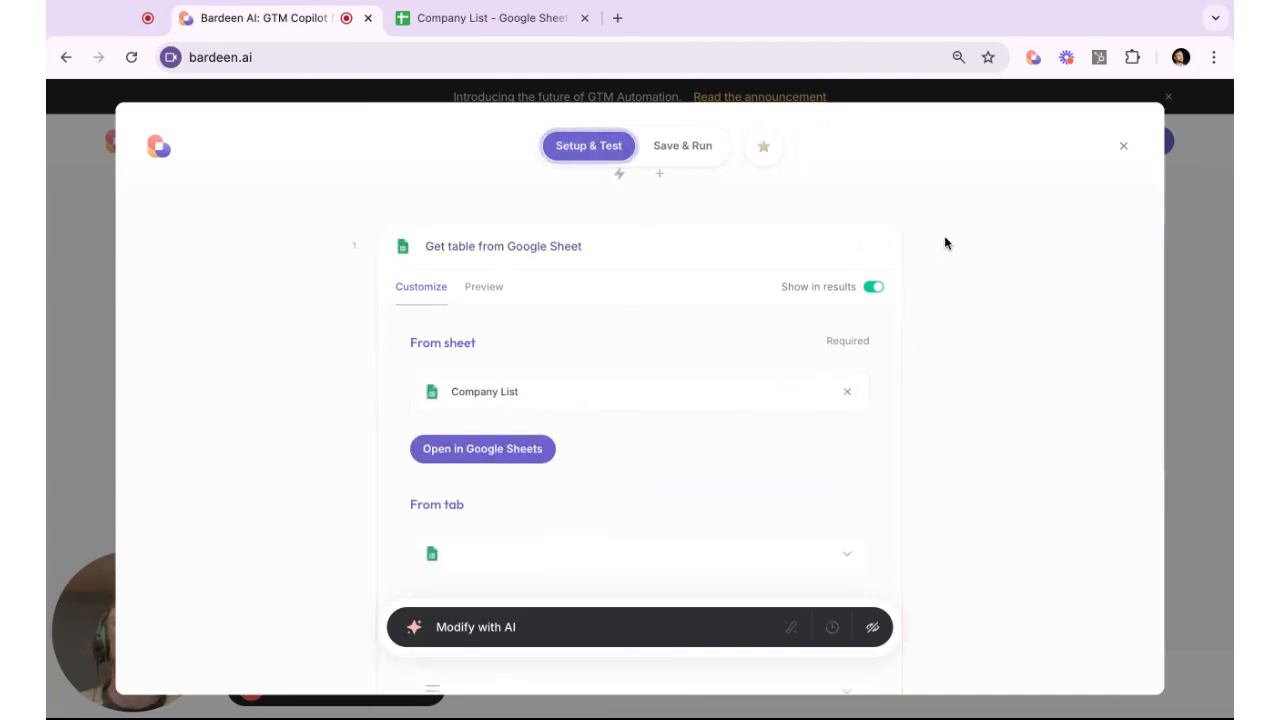
Test the Get table from Google Sheet action and look over the previewed rows.
click(937, 257)
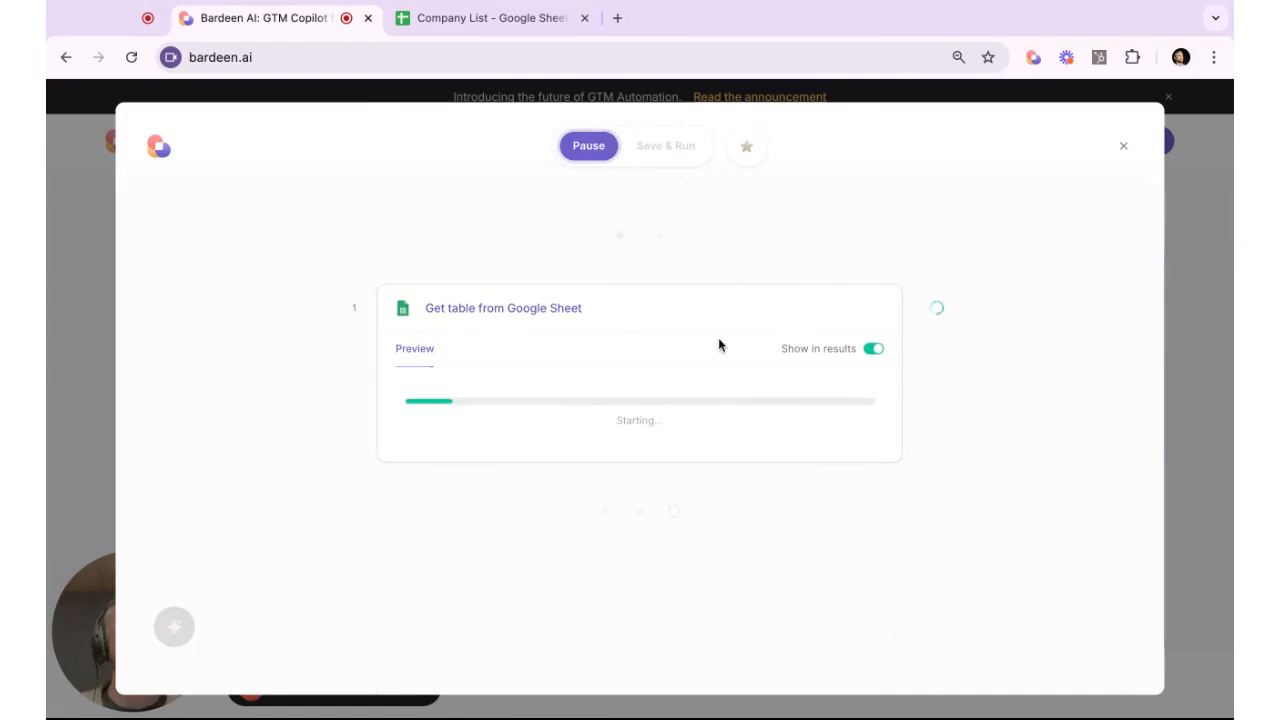
scroll(684, 364, down, 2)
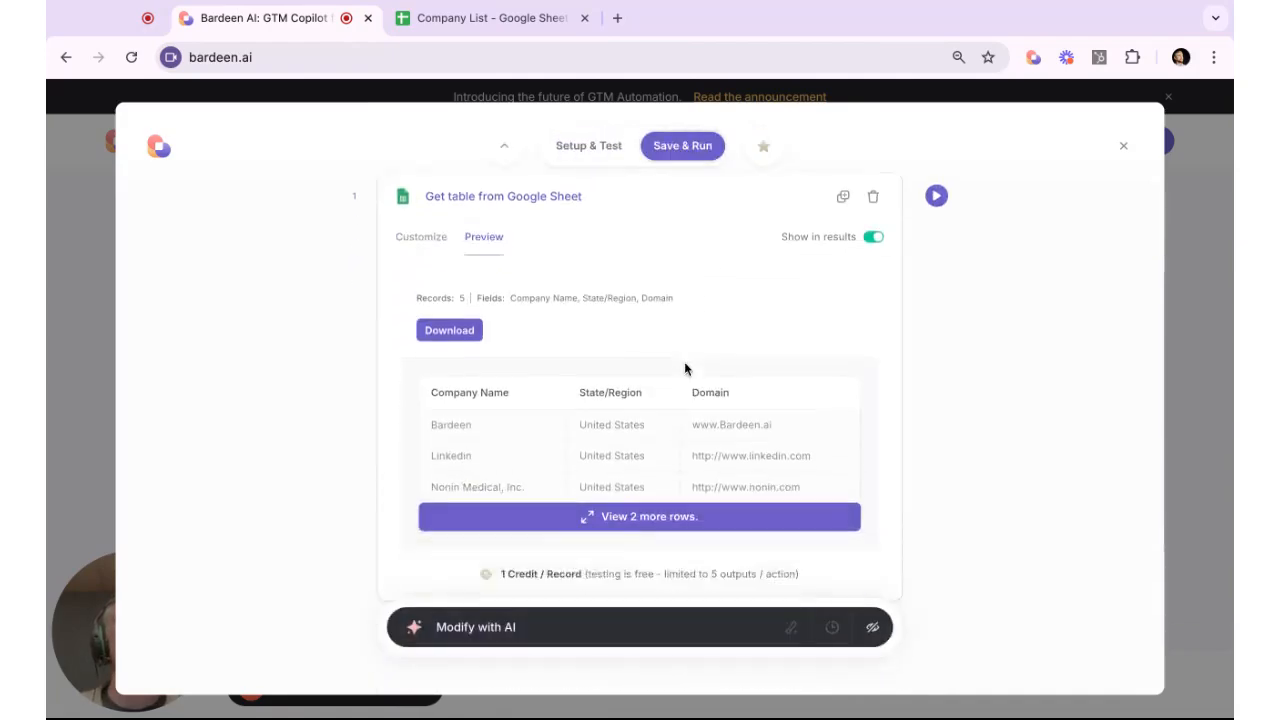
scroll(680, 386, down, 3)
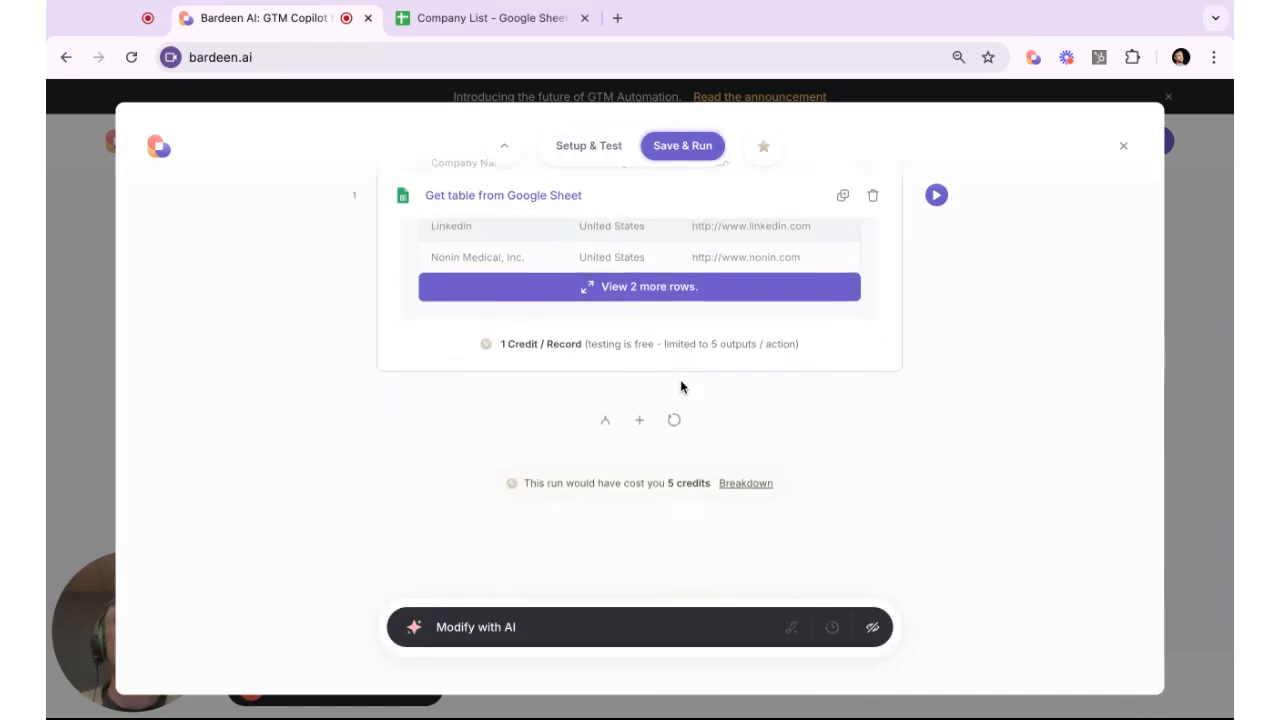
Add the Web Search action Get answer from the web using AI as the second action.
click(639, 408)
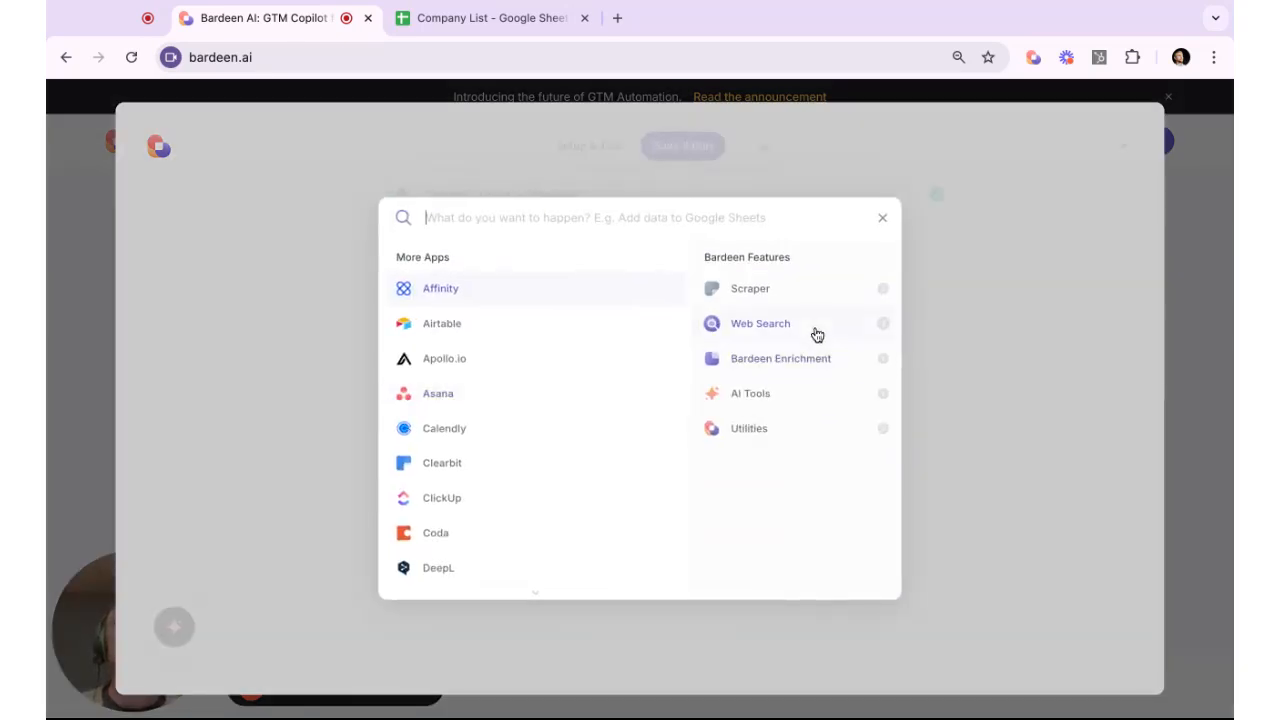
click(745, 327)
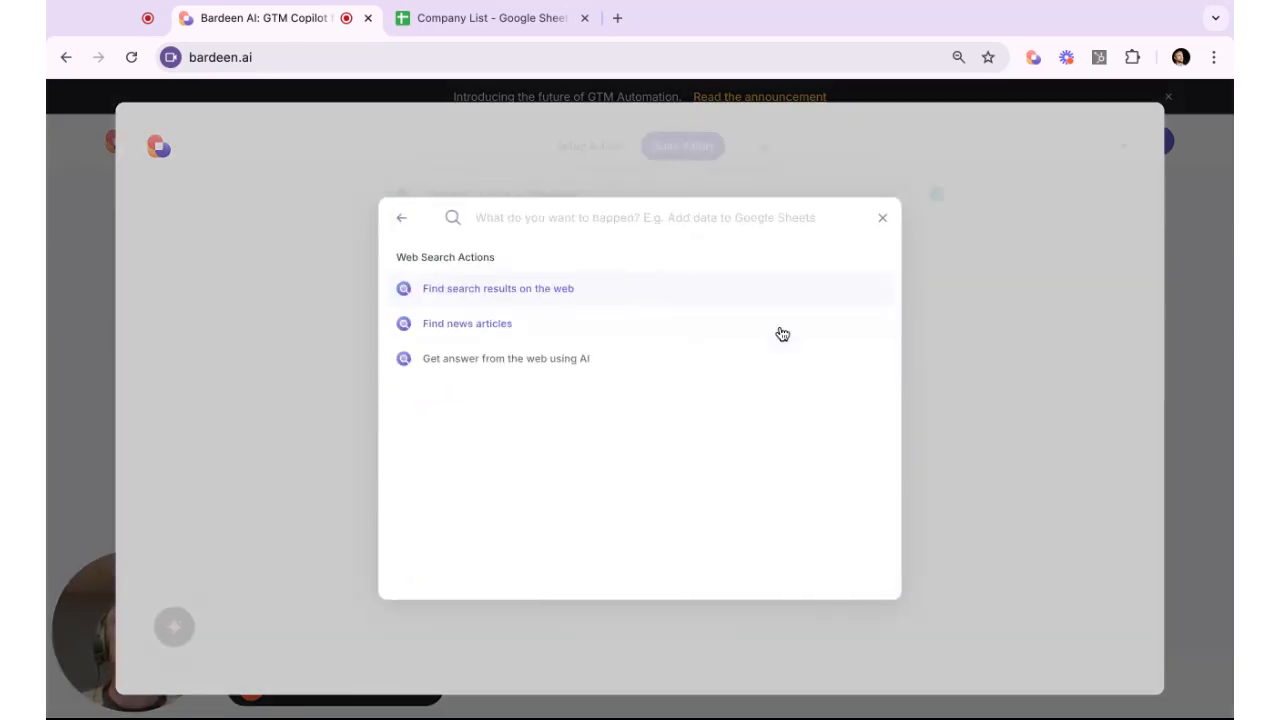
click(536, 370)
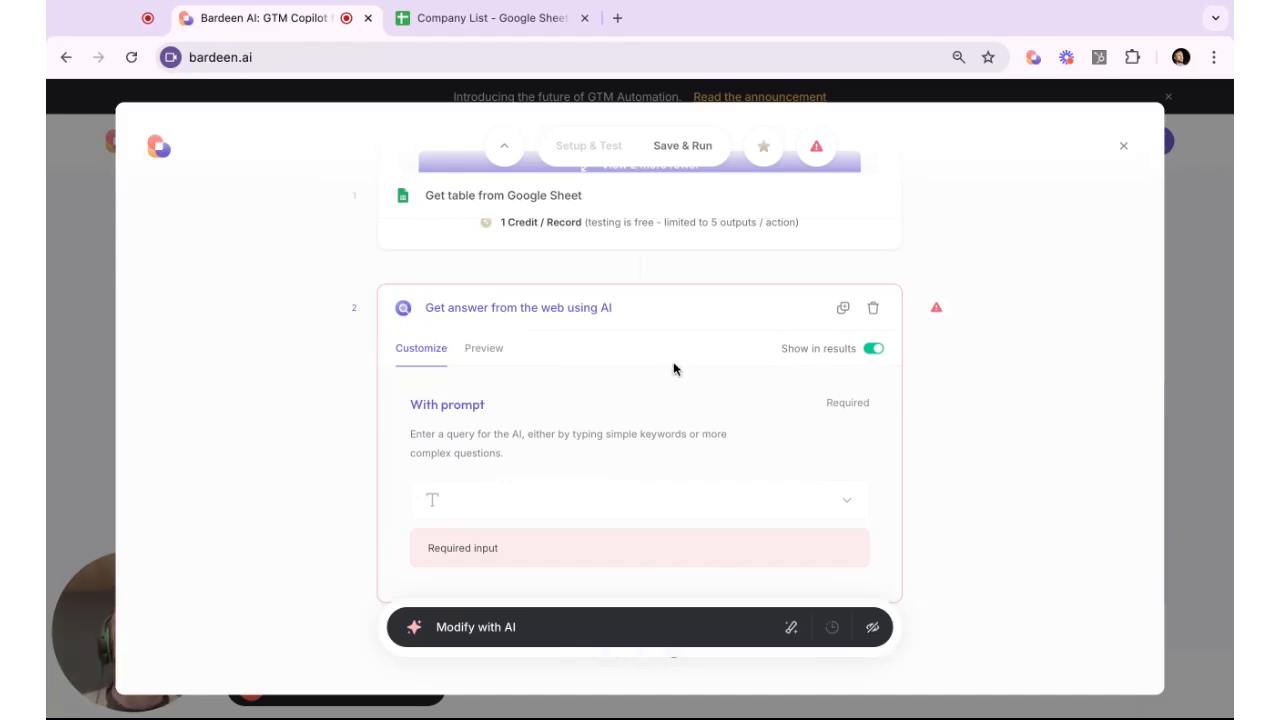
Make the web answer prompt a custom text and insert the Company Name field from the Google Sheet action.
scroll(683, 345, down, 2)
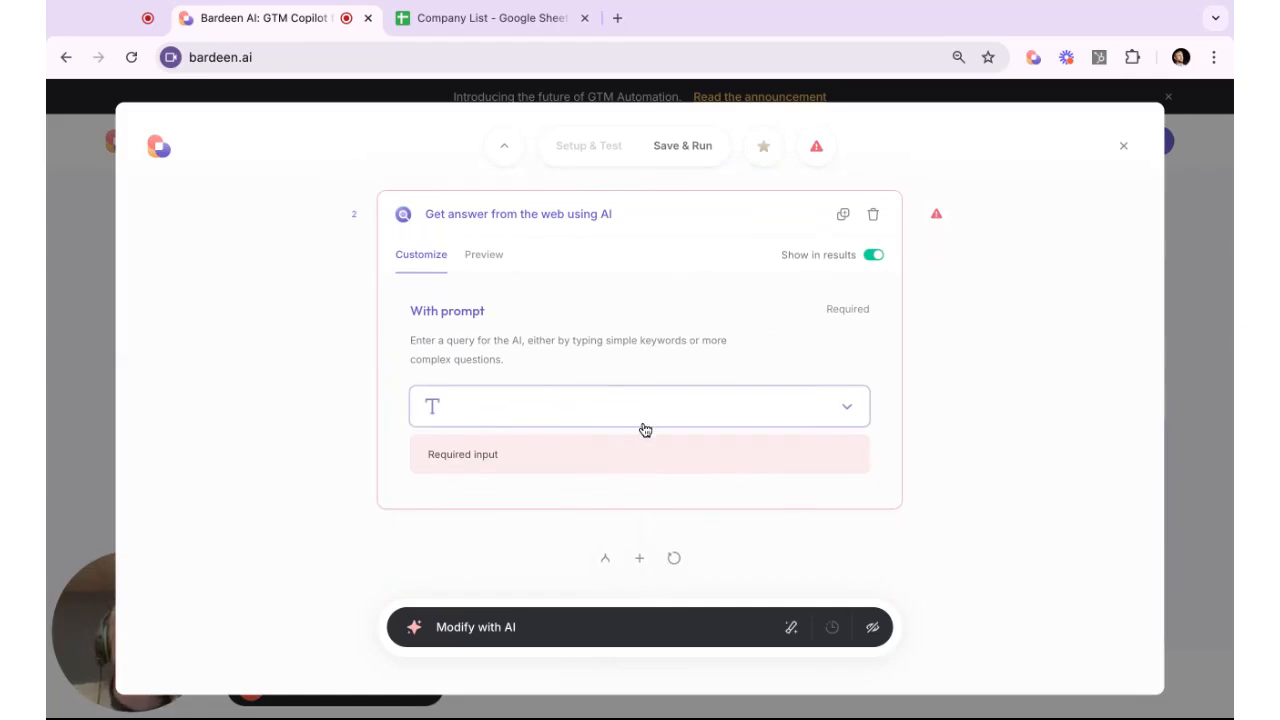
click(609, 420)
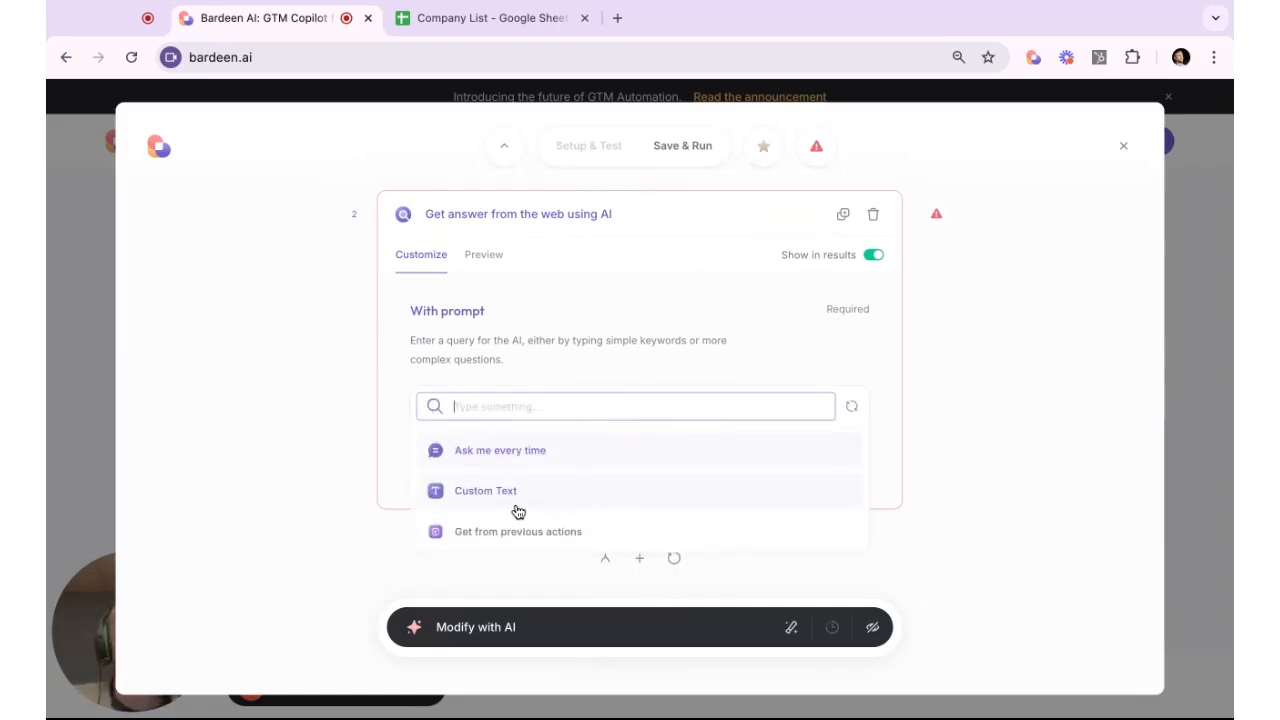
click(499, 510)
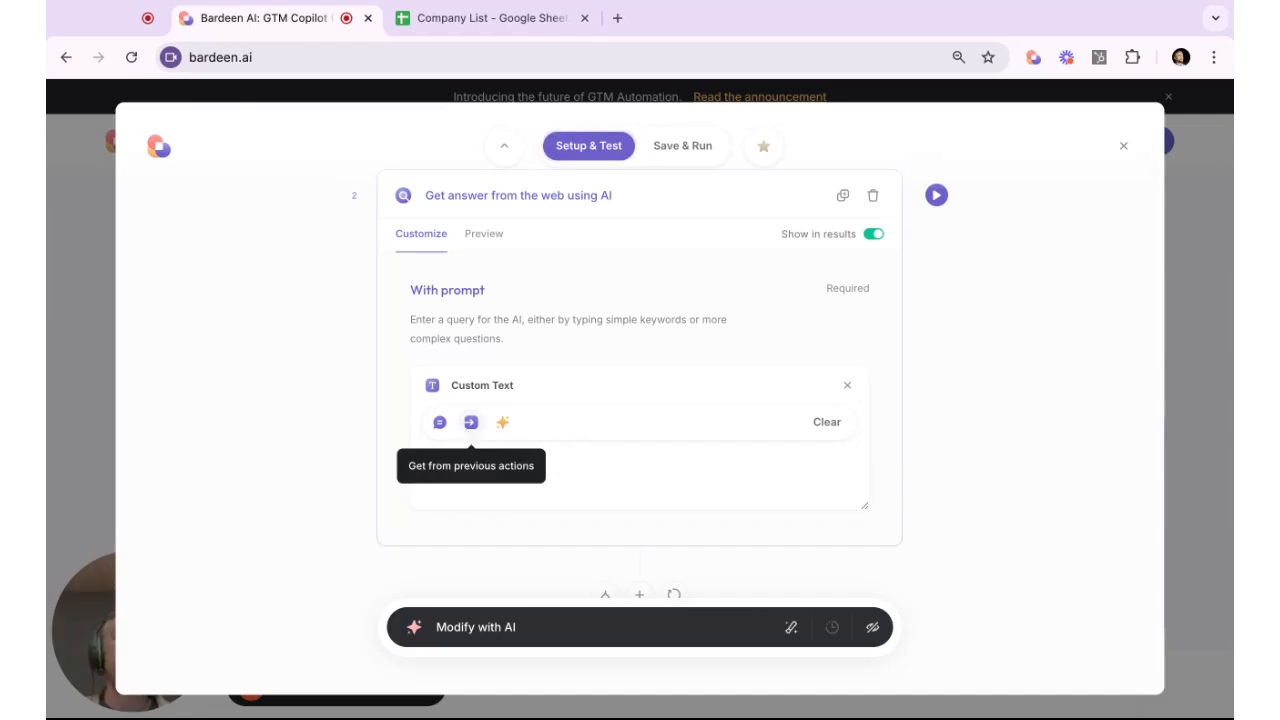
click(471, 422)
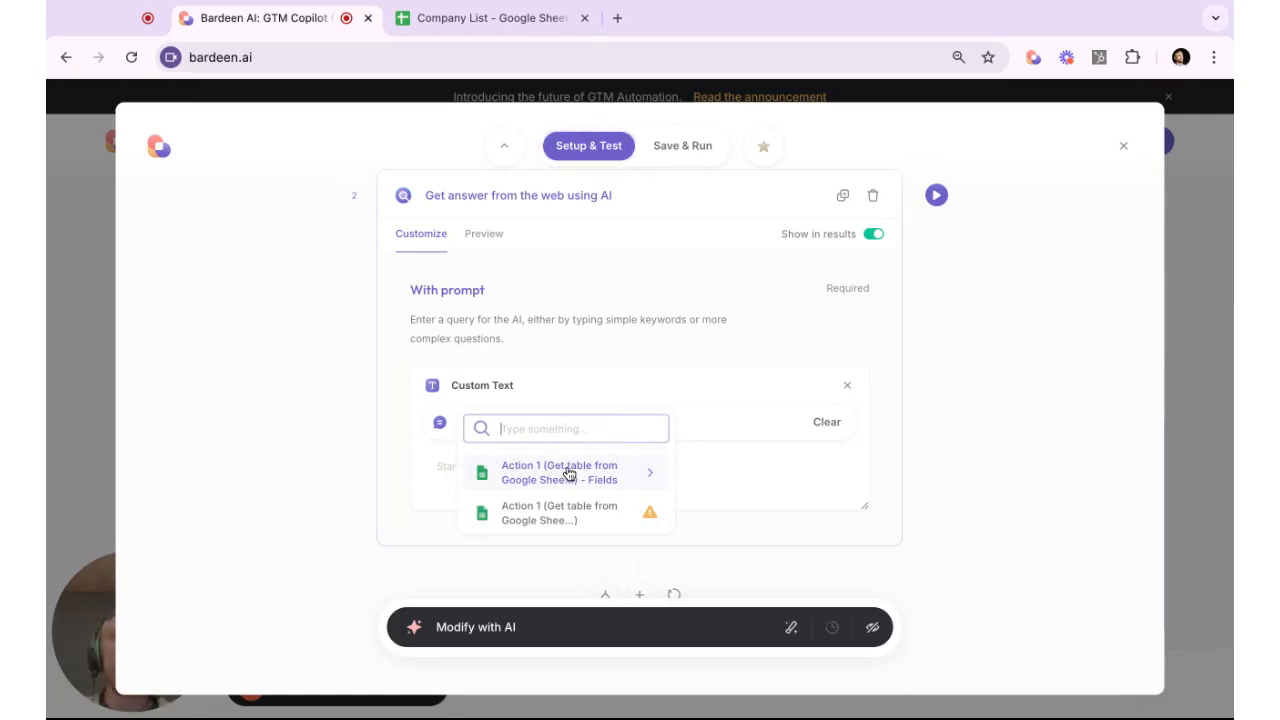
click(568, 474)
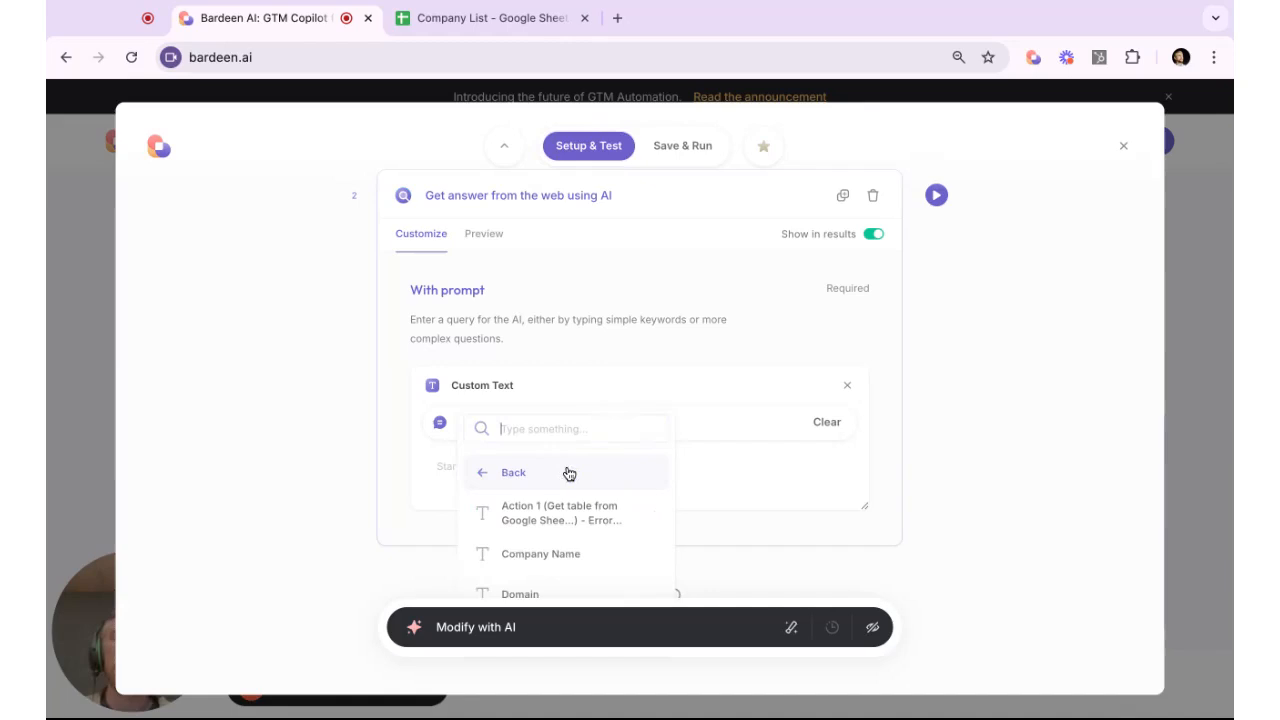
click(565, 534)
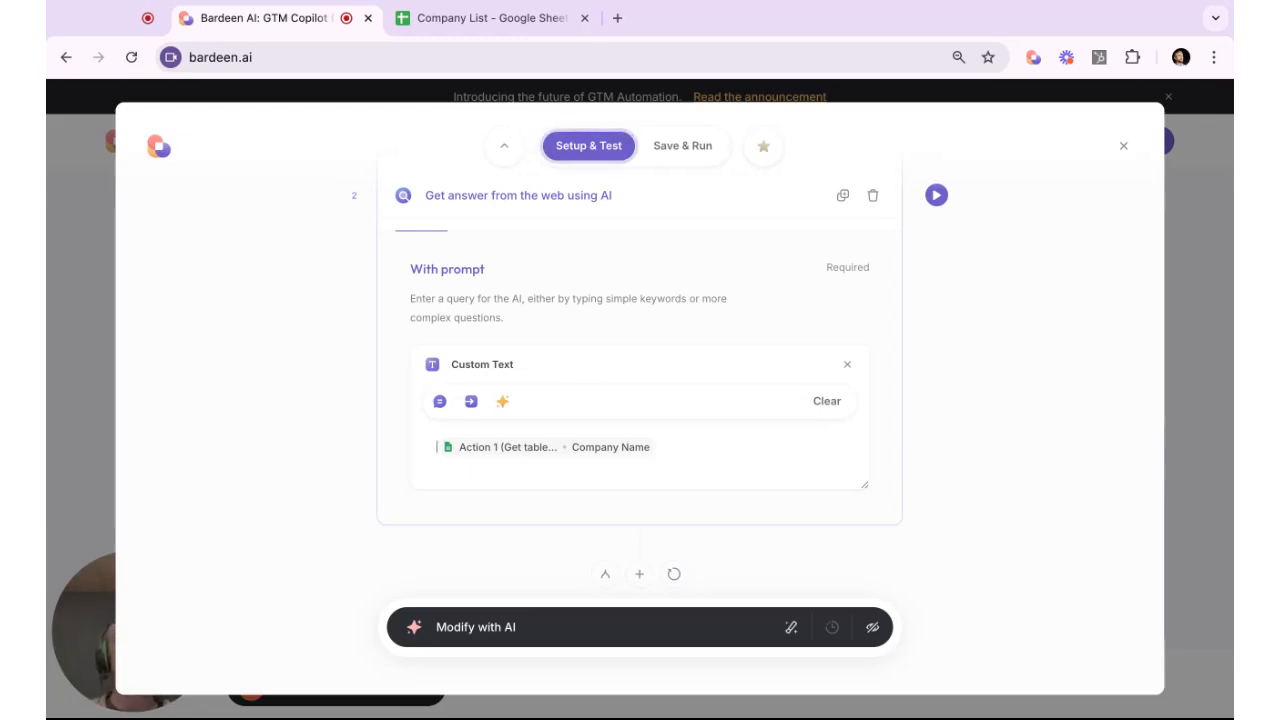
Write "Give me a short description of" in front of the Company Name field in the prompt.
click(657, 447)
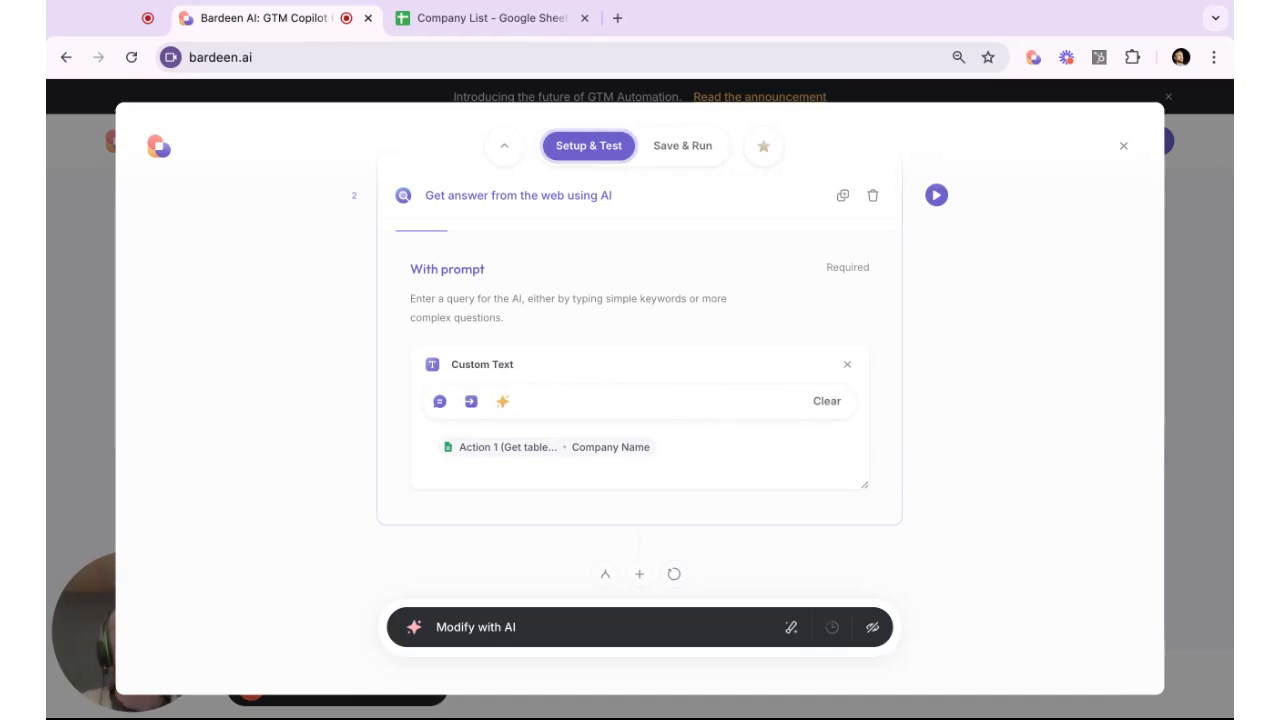
text(Give me a )
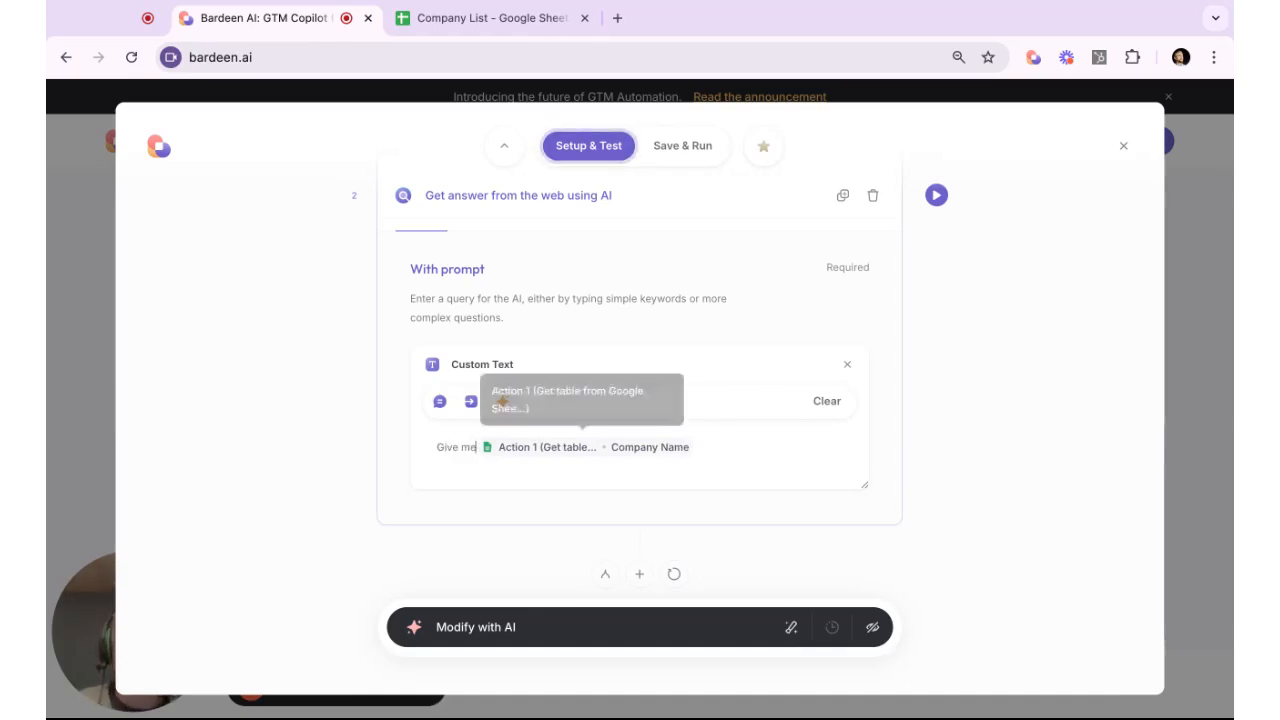
text(short d)
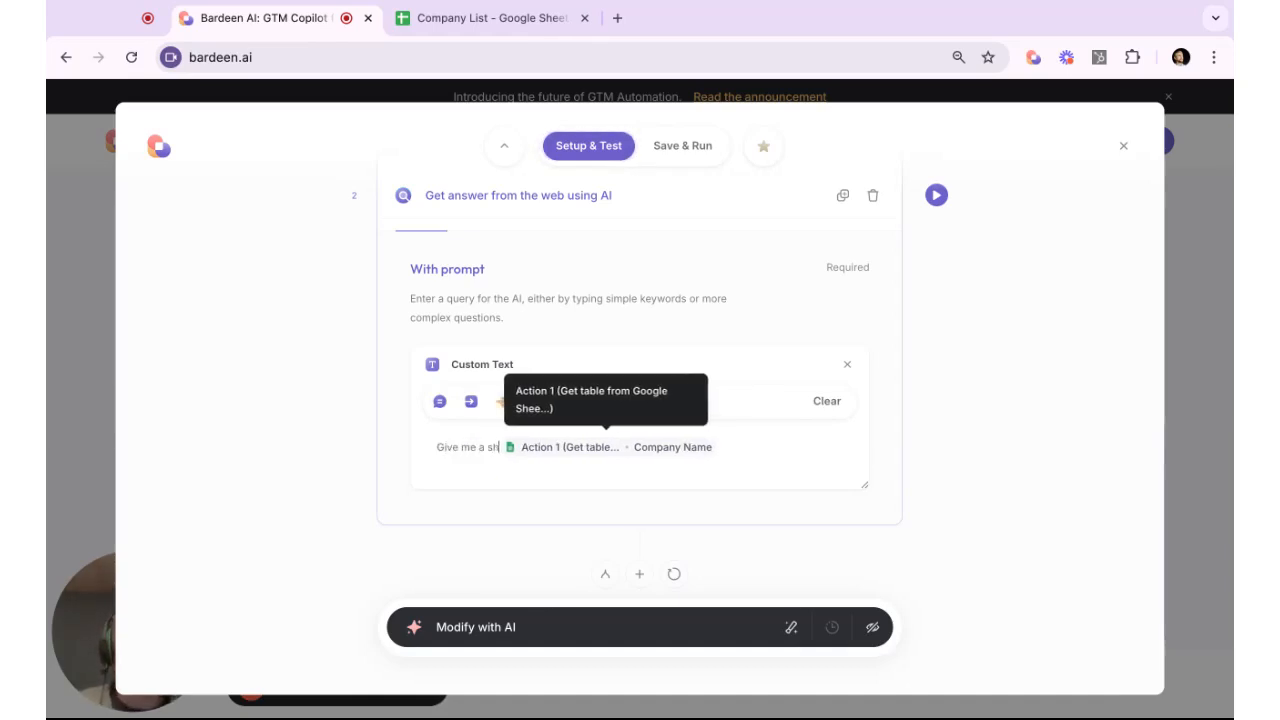
text(escription of)
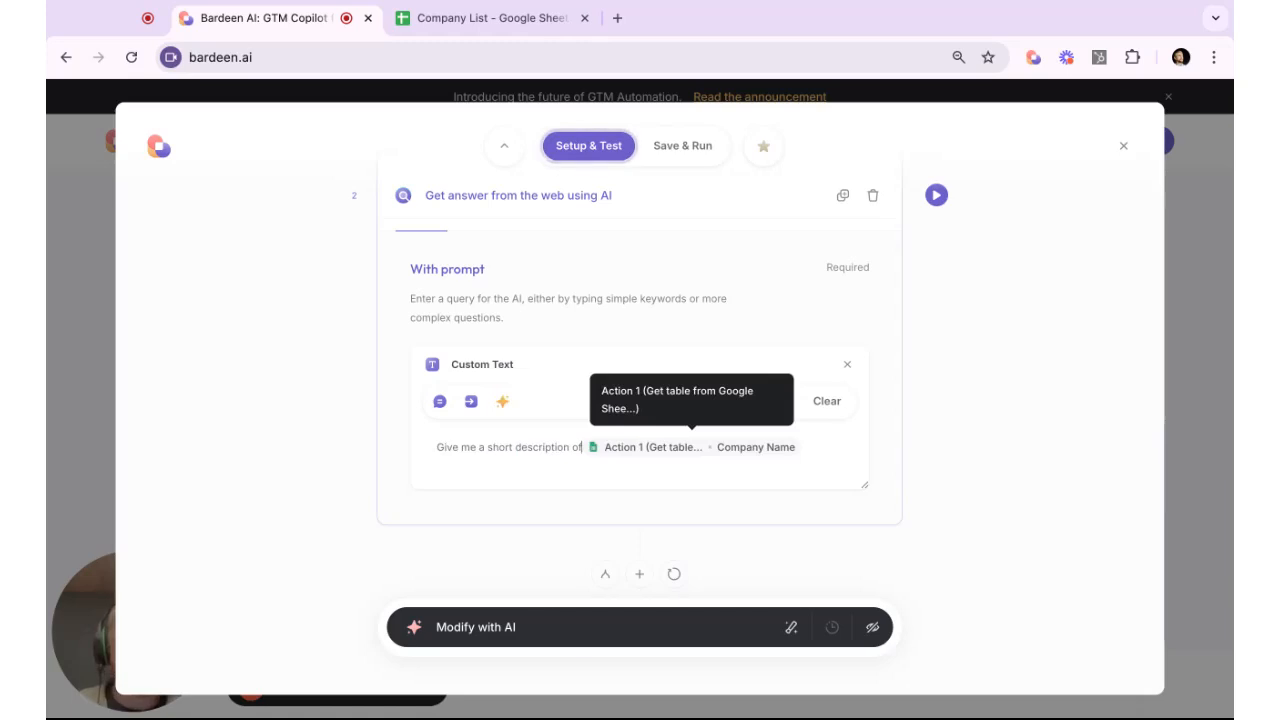
Continue the prompt after the Company Name field with ". The website is".
click(817, 448)
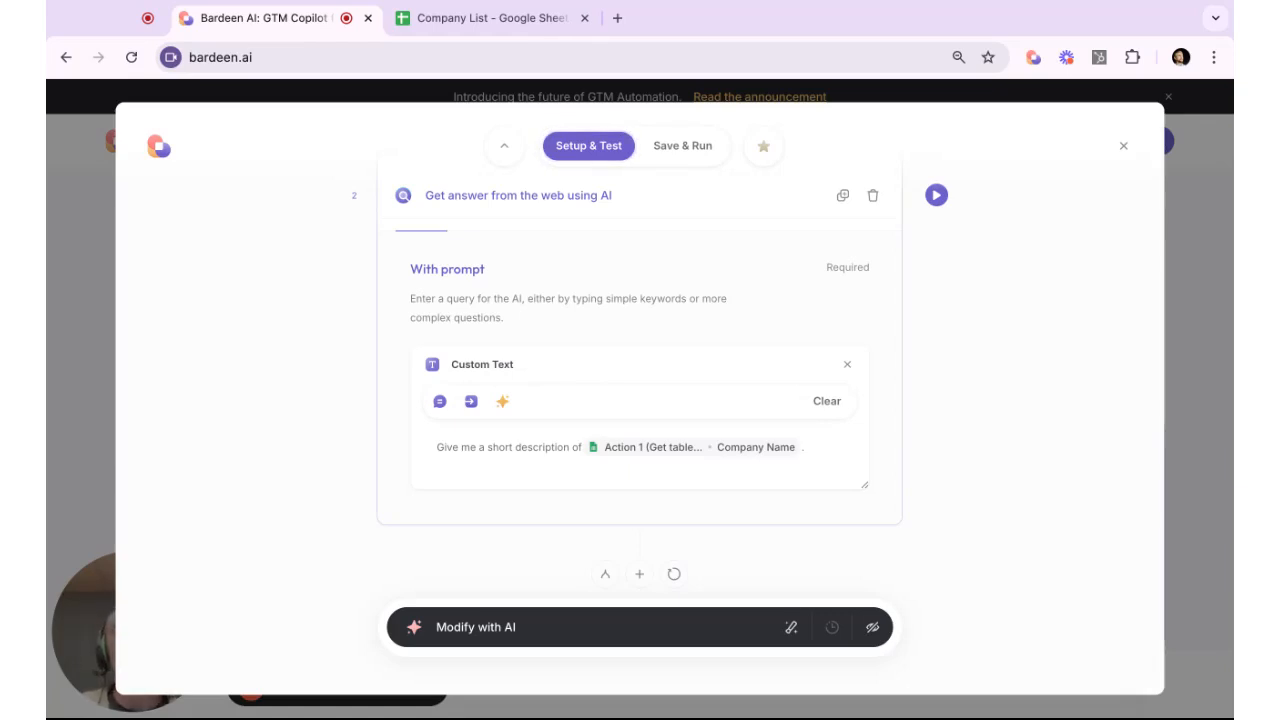
text(The websie is)
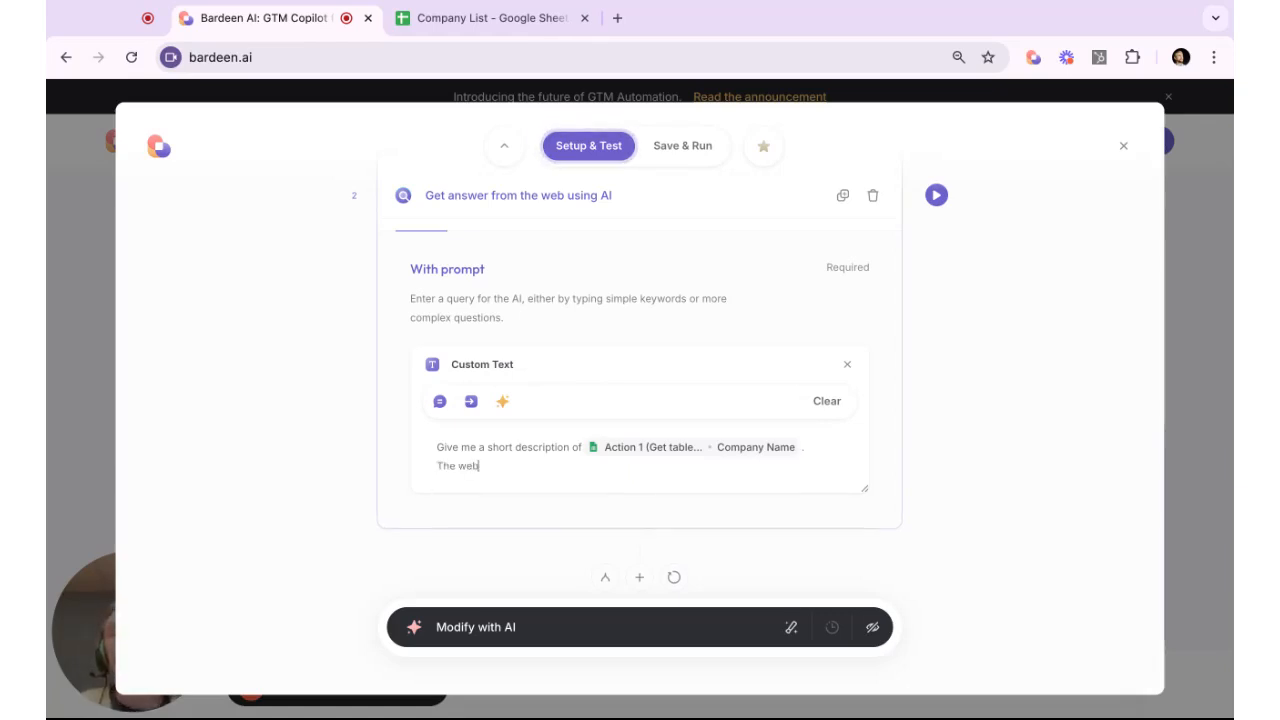
key(BackSpace)
key(BackSpace)
key(BackSpace)
key(BackSpace)
key(BackSpace)
key(BackSpace)
key(BackSpace)
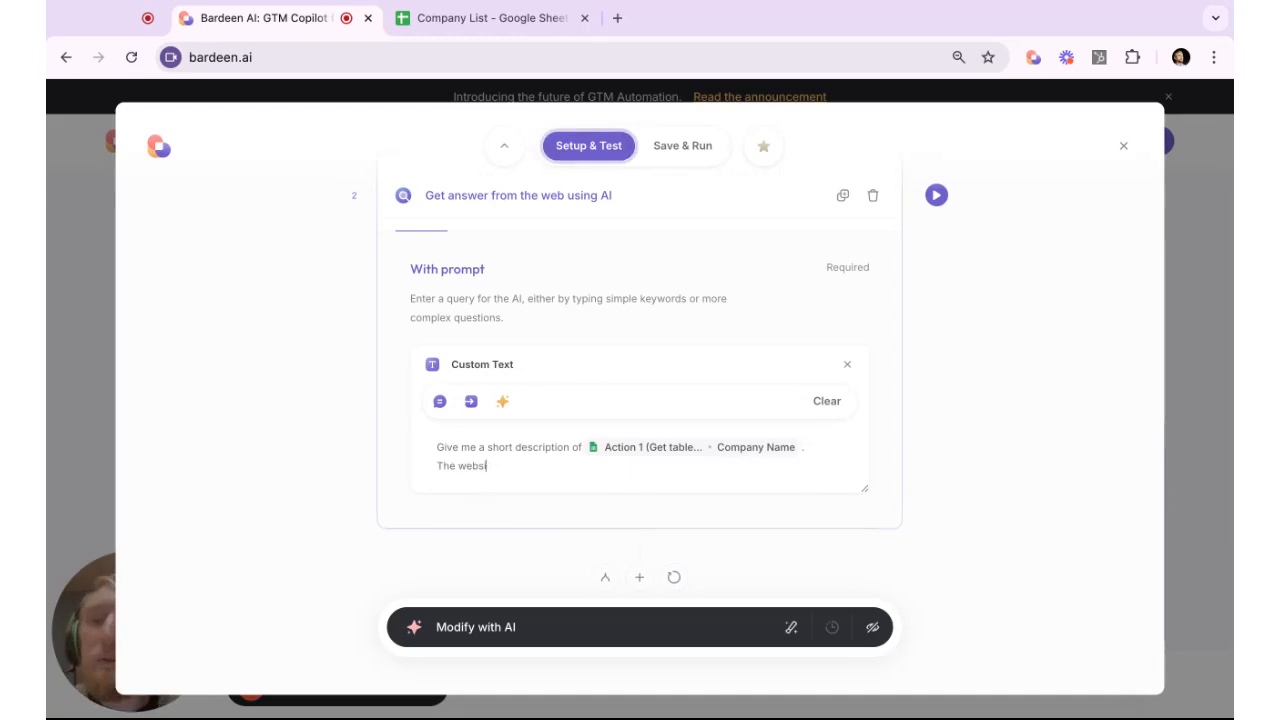
text(bsite is)
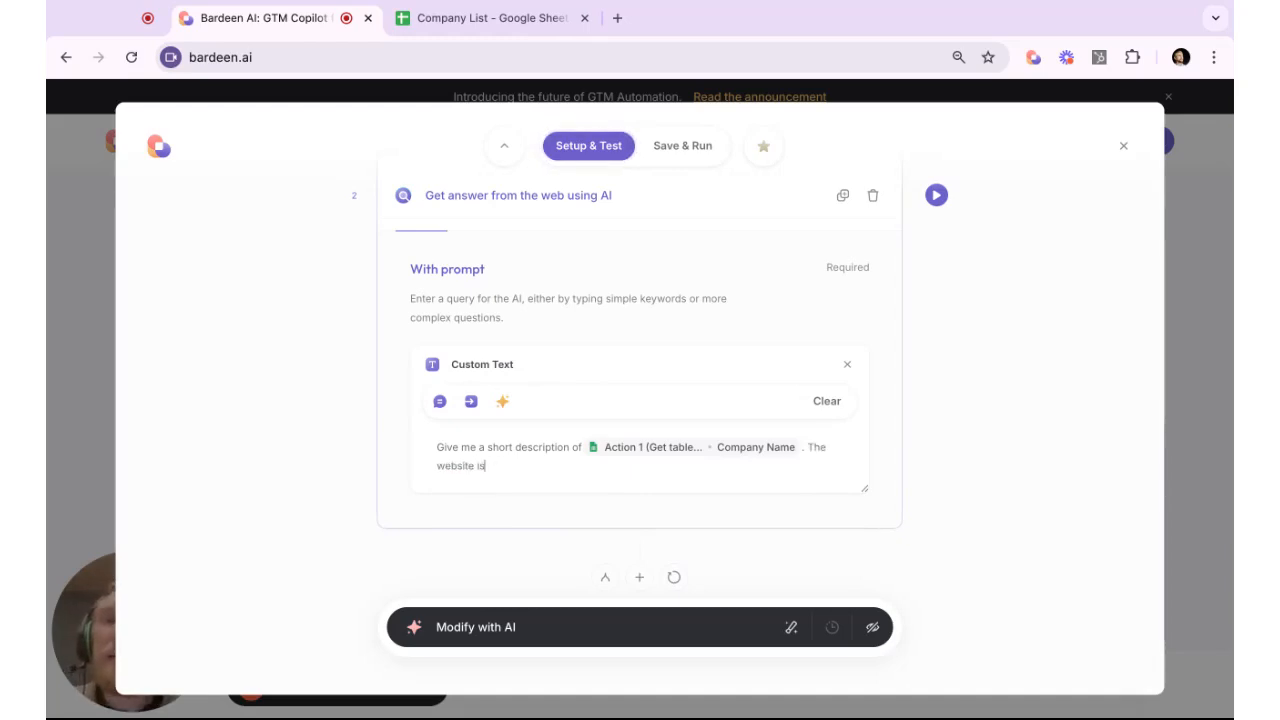
Insert the Domain field from the Google Sheet action at the end of the prompt.
click(471, 401)
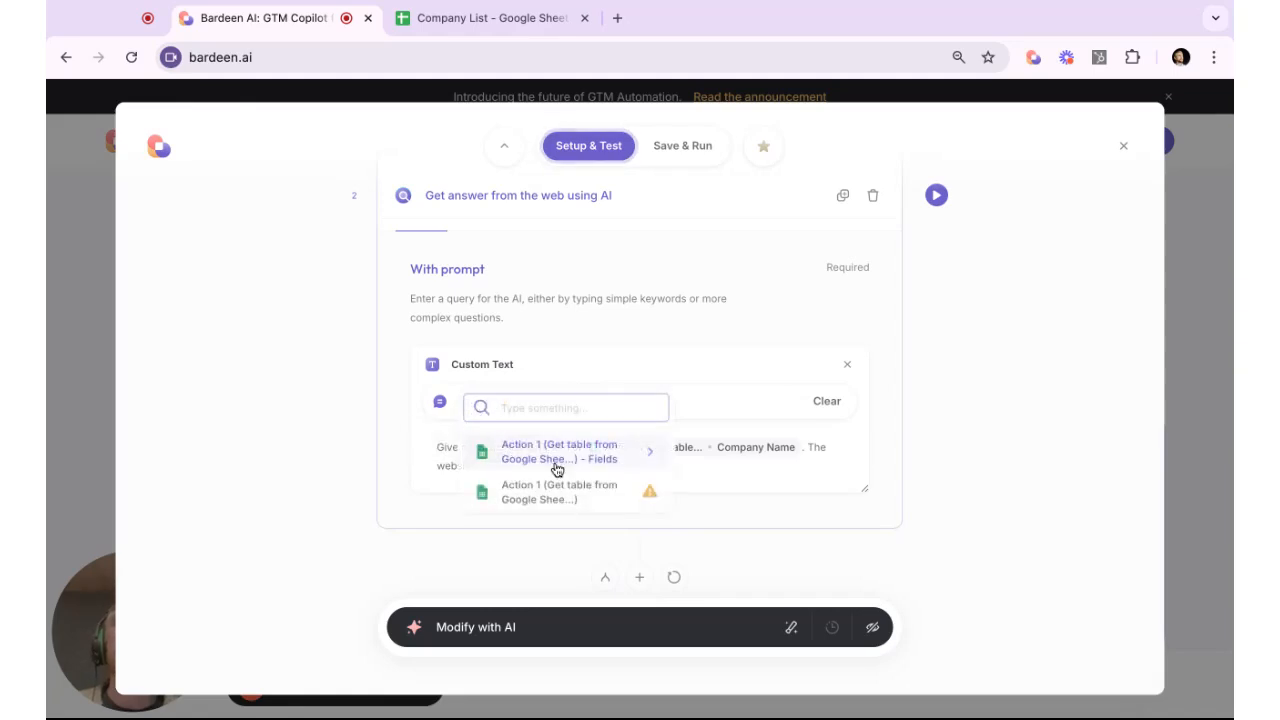
click(560, 462)
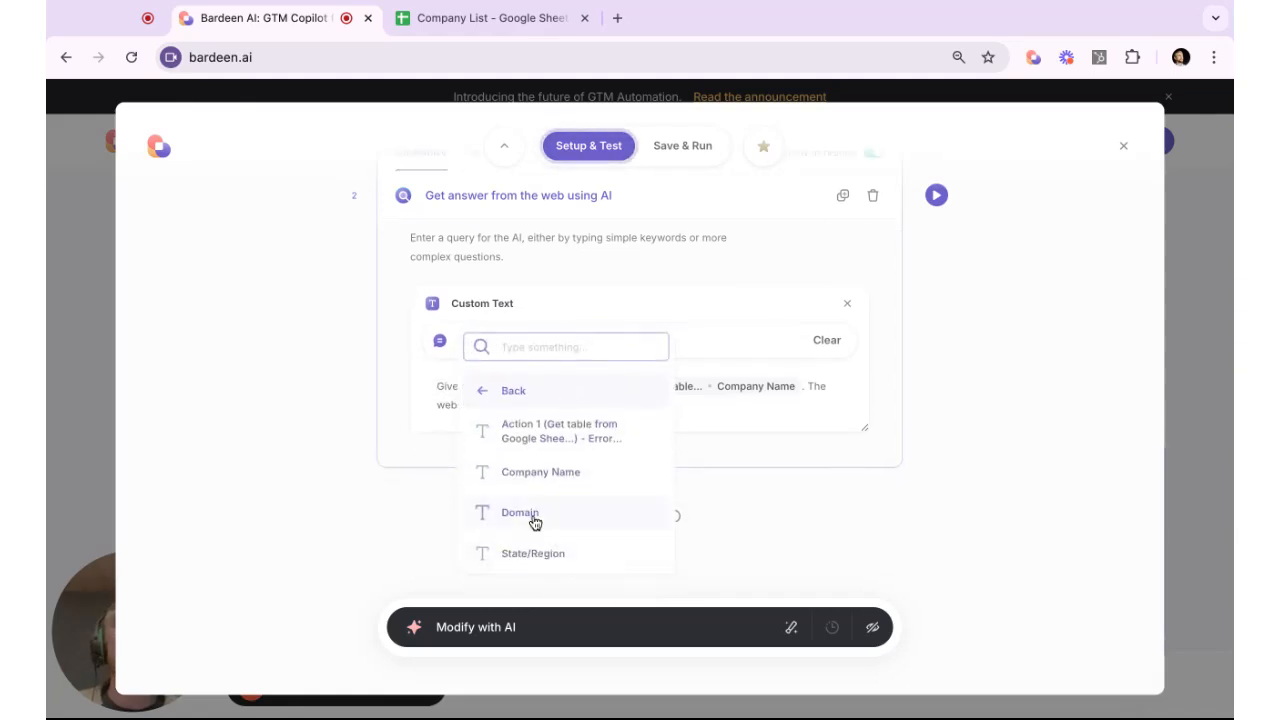
click(572, 518)
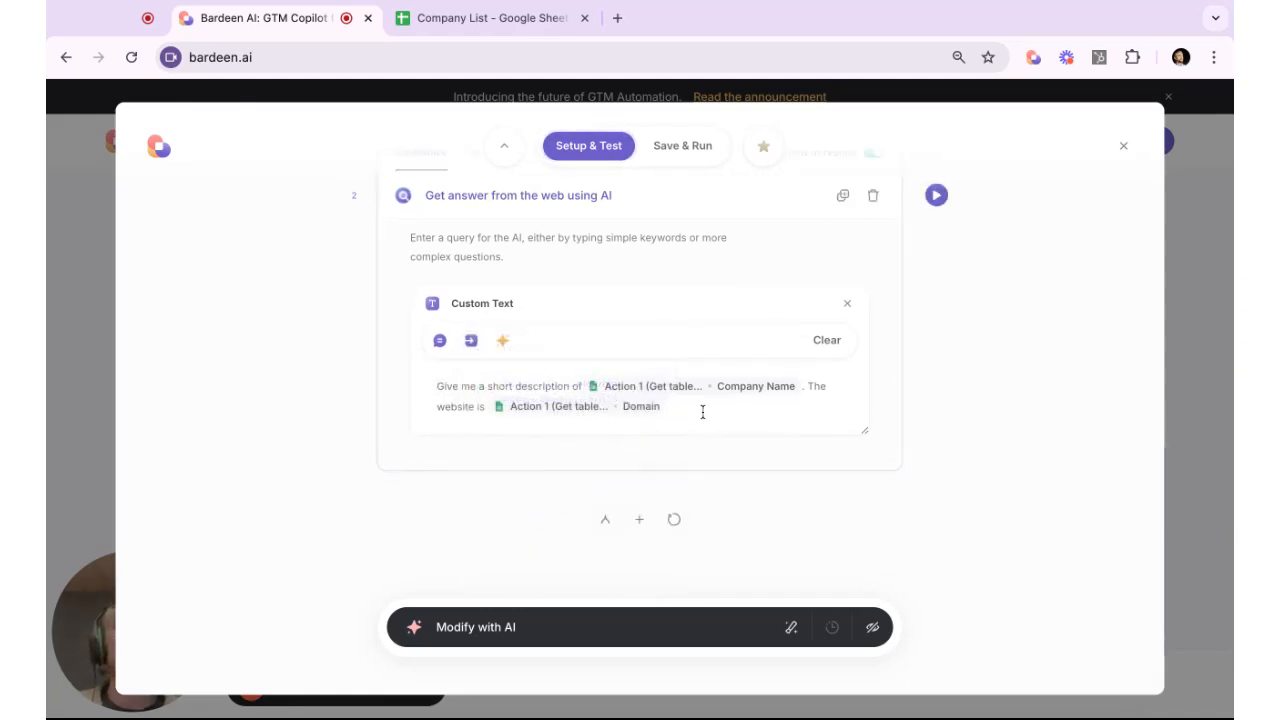
Continue the prompt after the Domain field with ". They are location in".
text(. And)
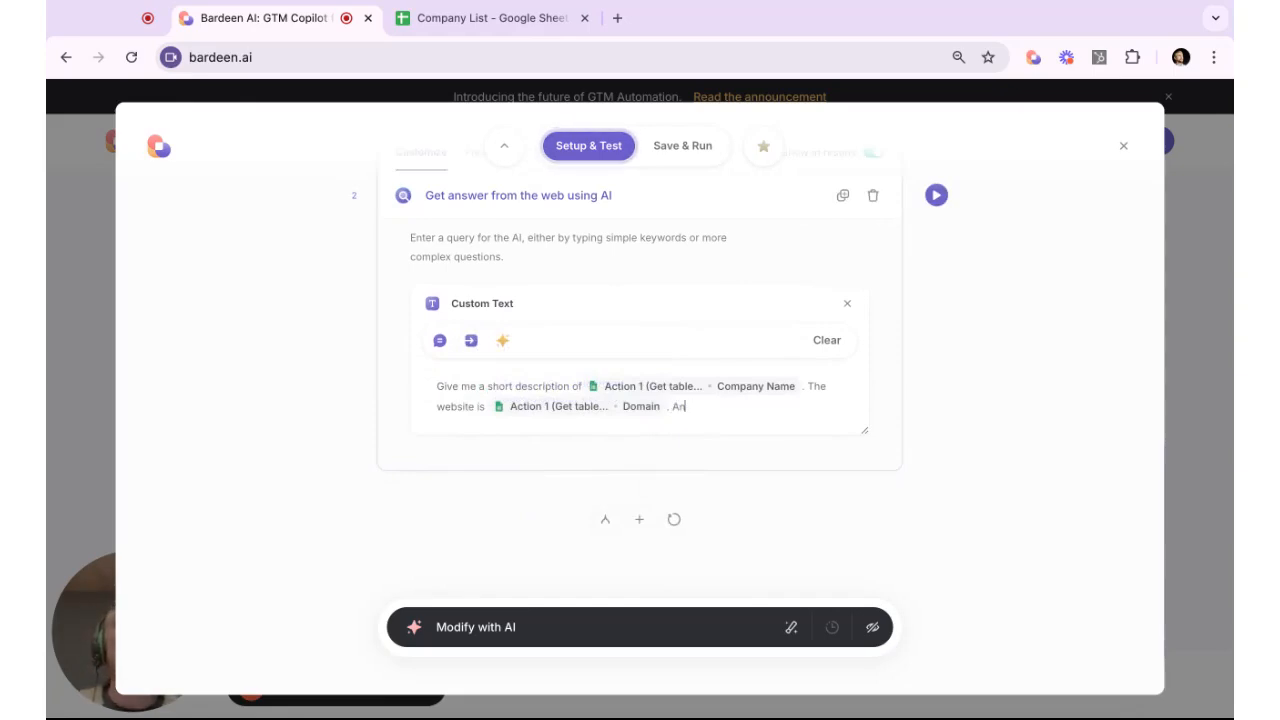
key(BackSpace)
key(BackSpace)
key(BackSpace)
text(They are location)
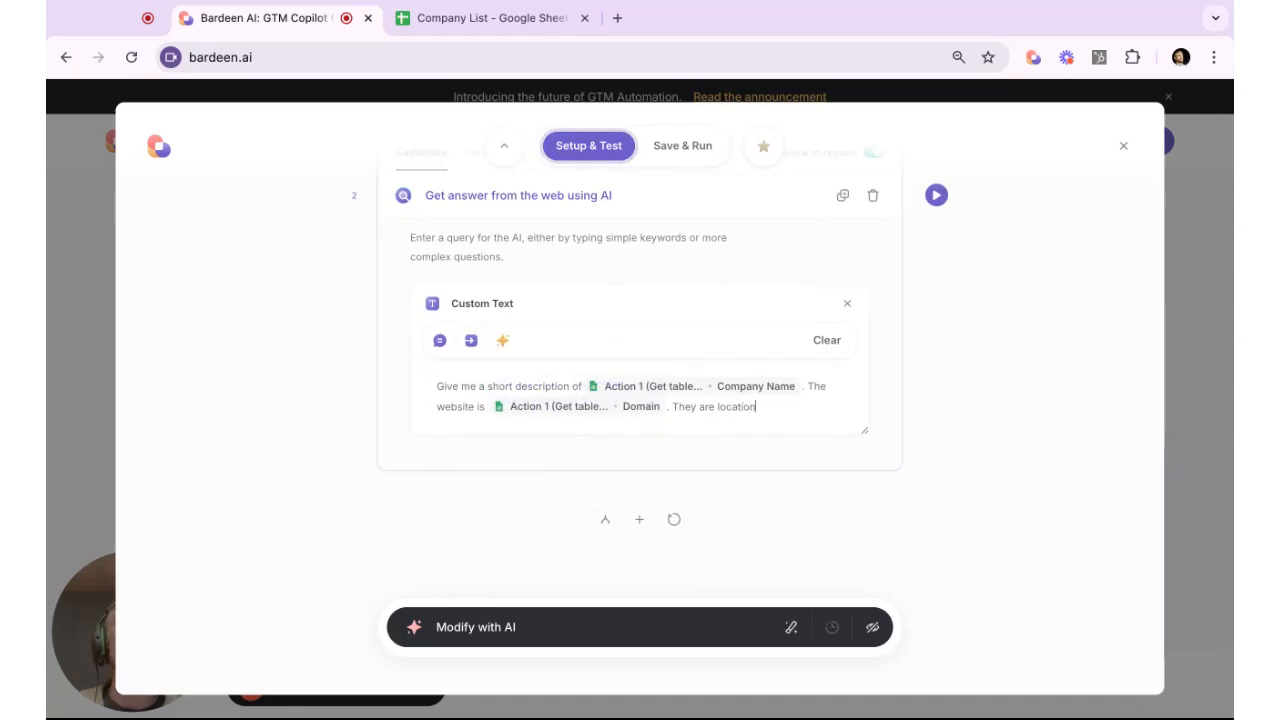
text( ()
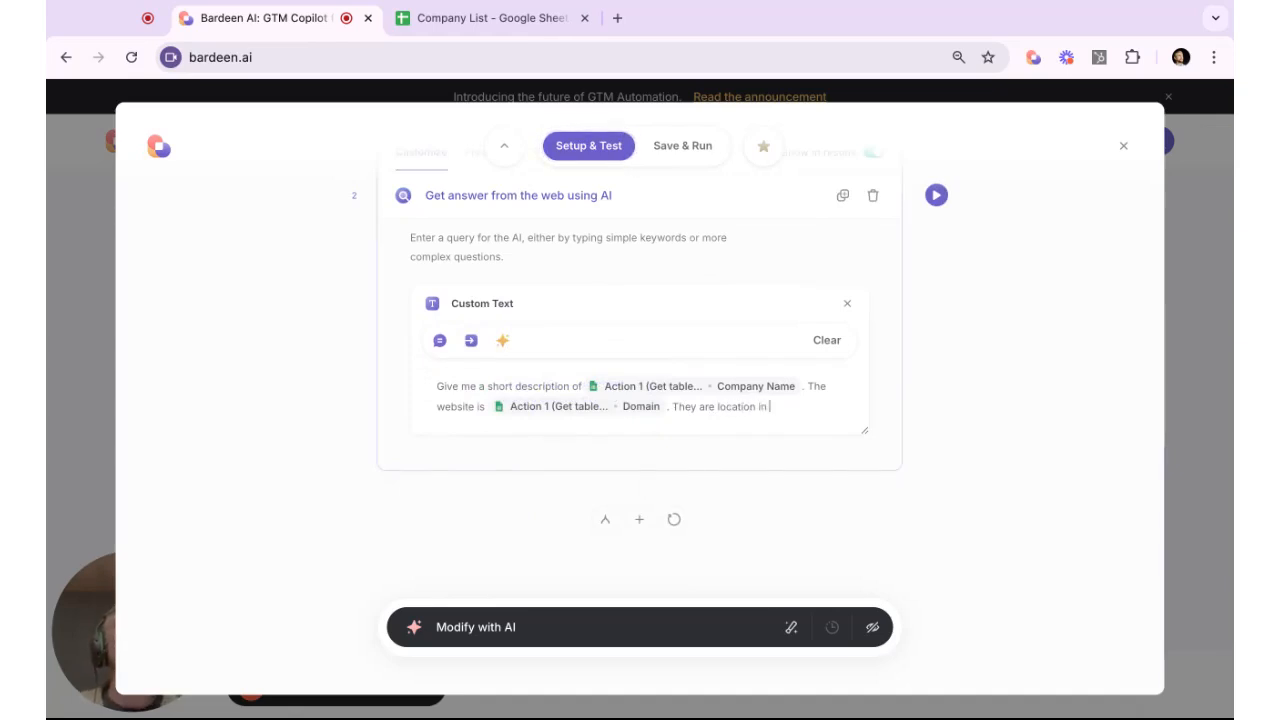
Insert the State/Region field from the Google Sheet action at the end of the prompt.
click(471, 341)
click(540, 395)
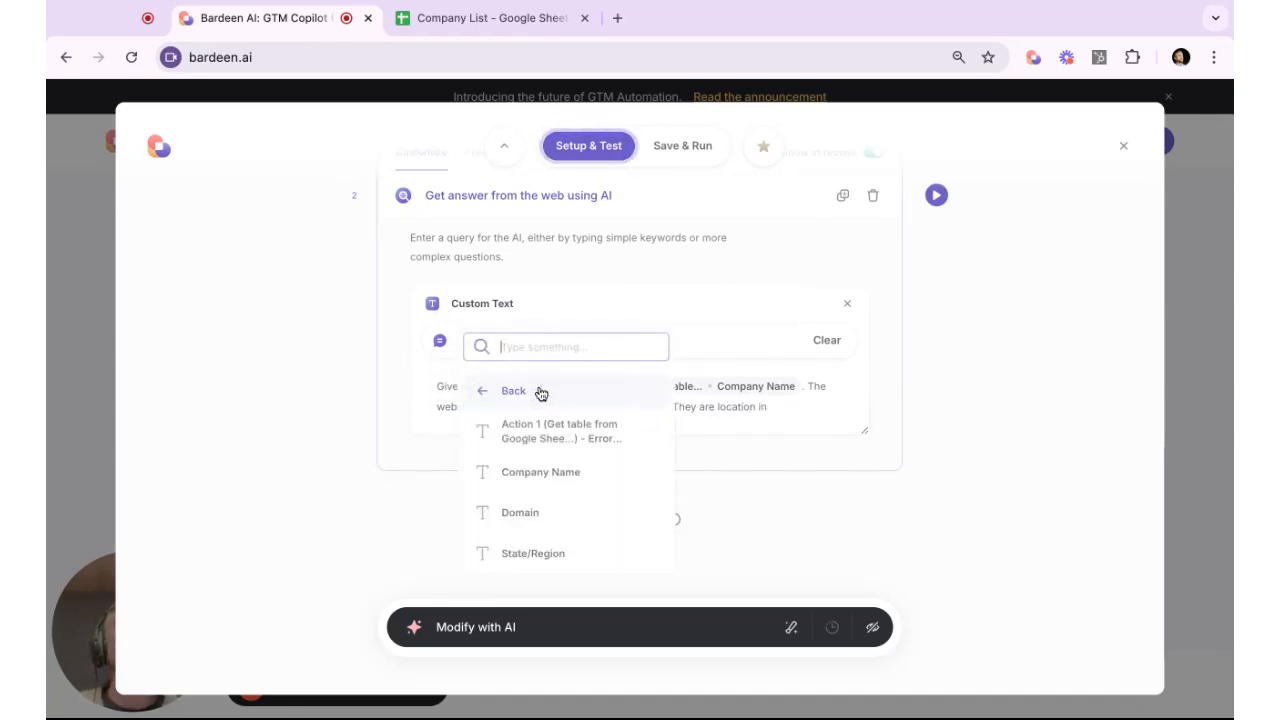
click(583, 553)
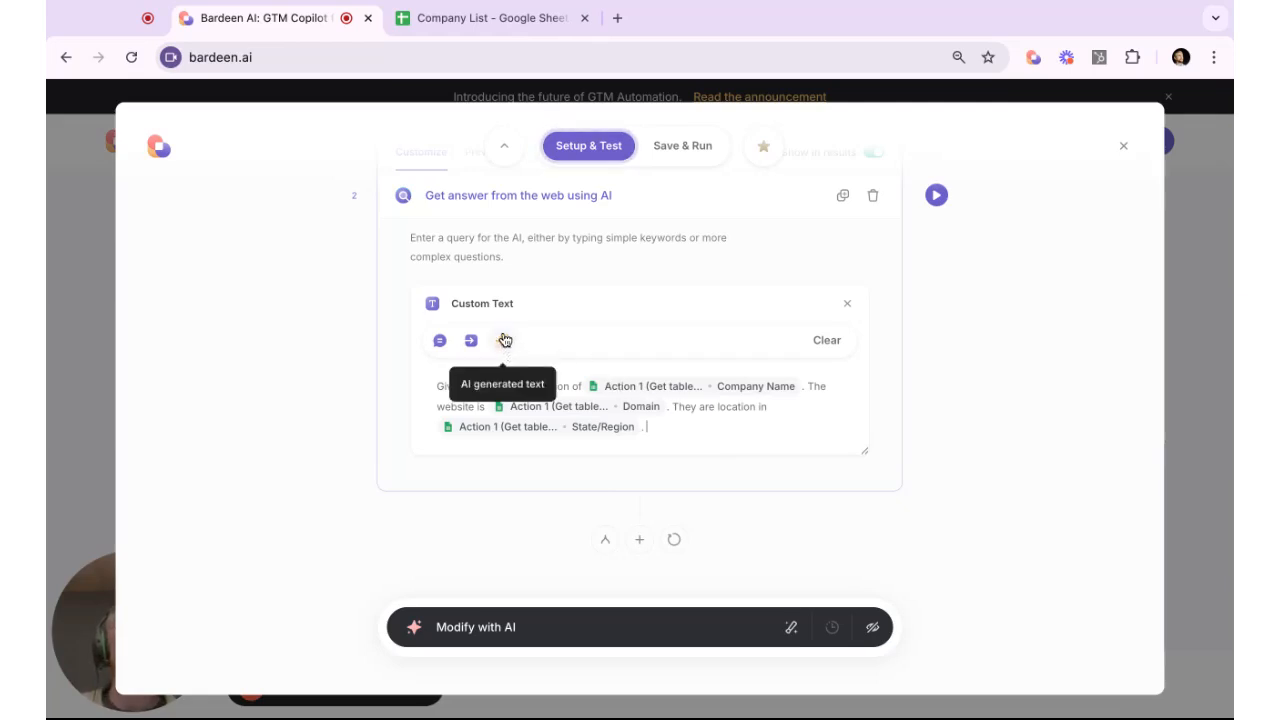
Replace the State/Region field with an AI-generated text whose prompt reads "Return ONLY the country of this location.".
click(689, 431)
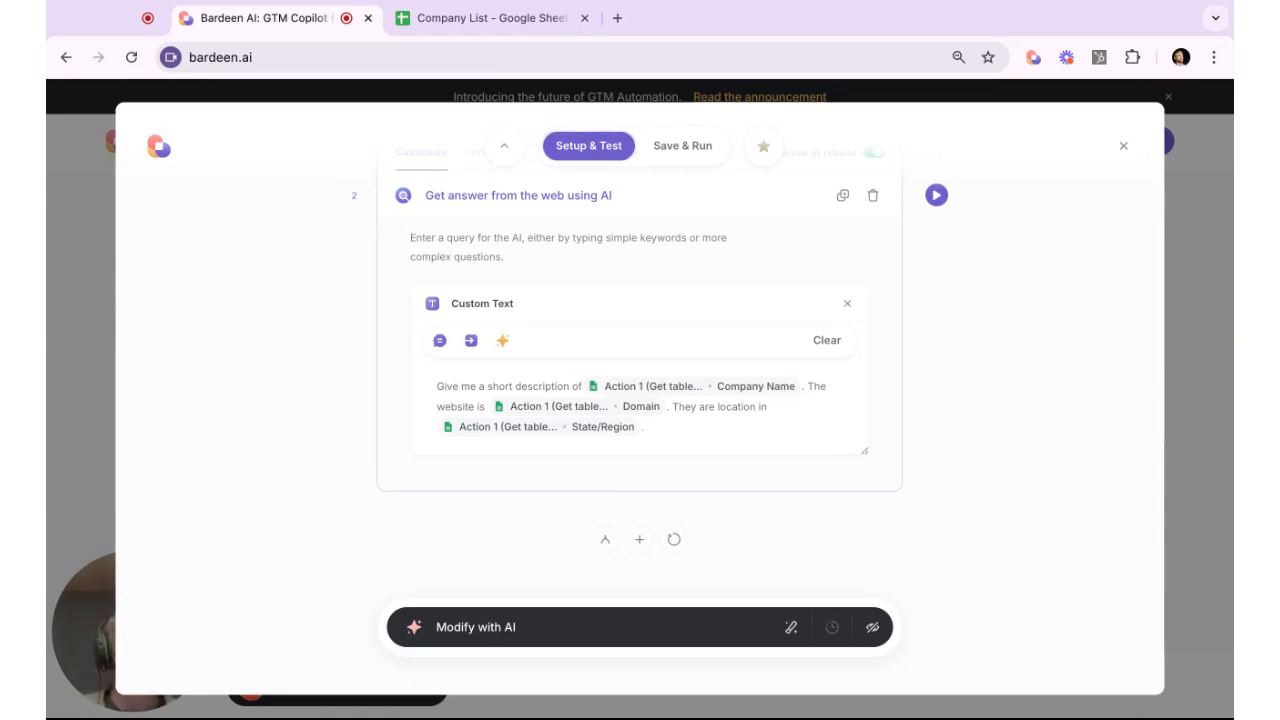
key(BackSpace)
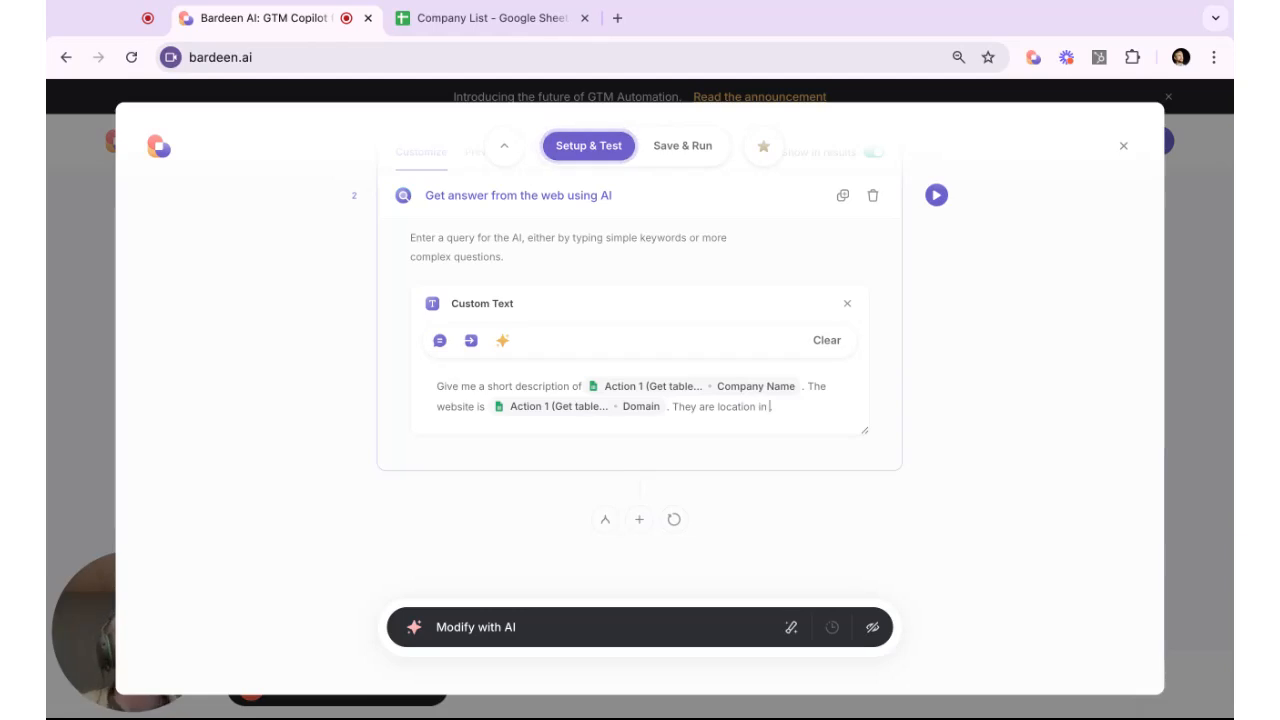
click(505, 341)
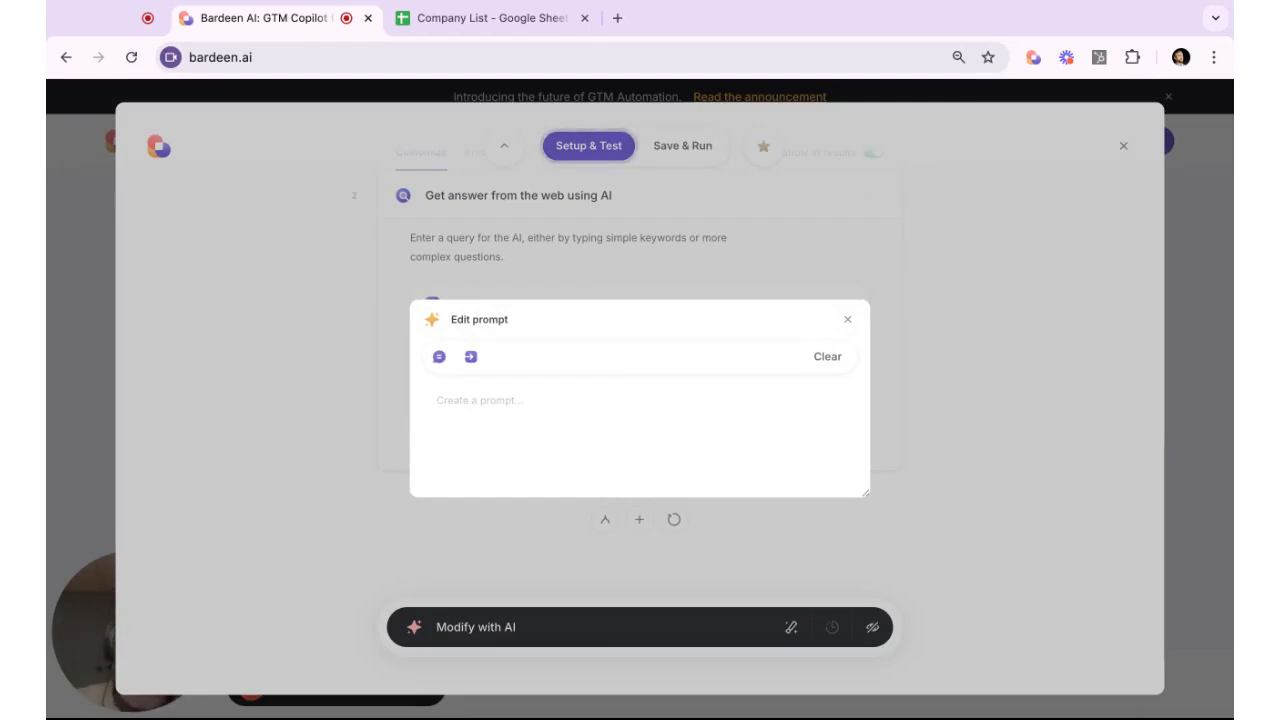
text(Return )
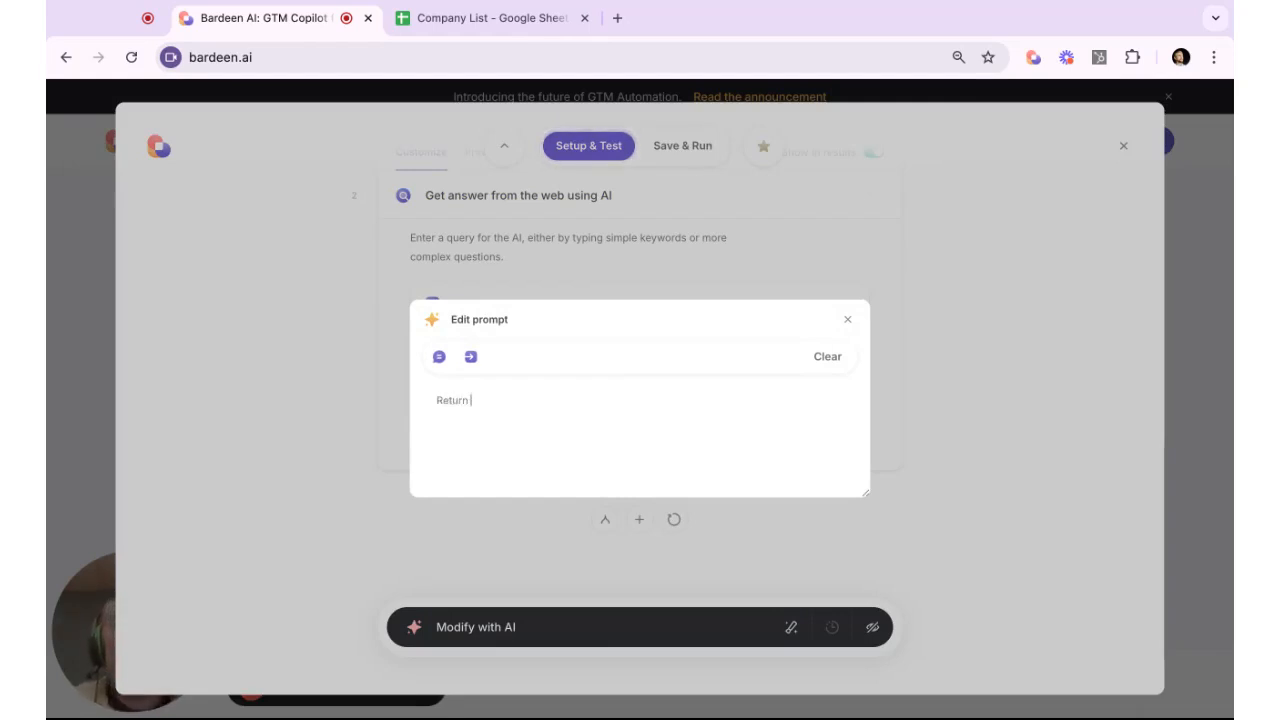
text(ONLY the cou)
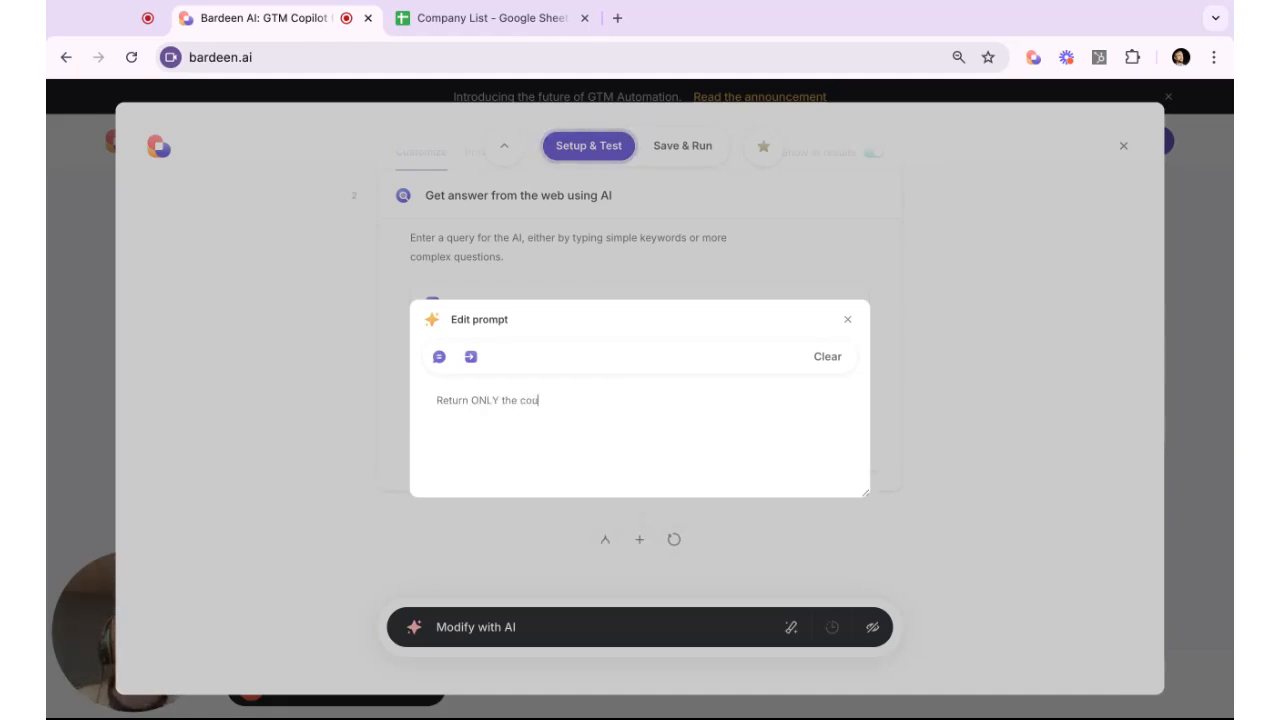
text(ntry of this location.)
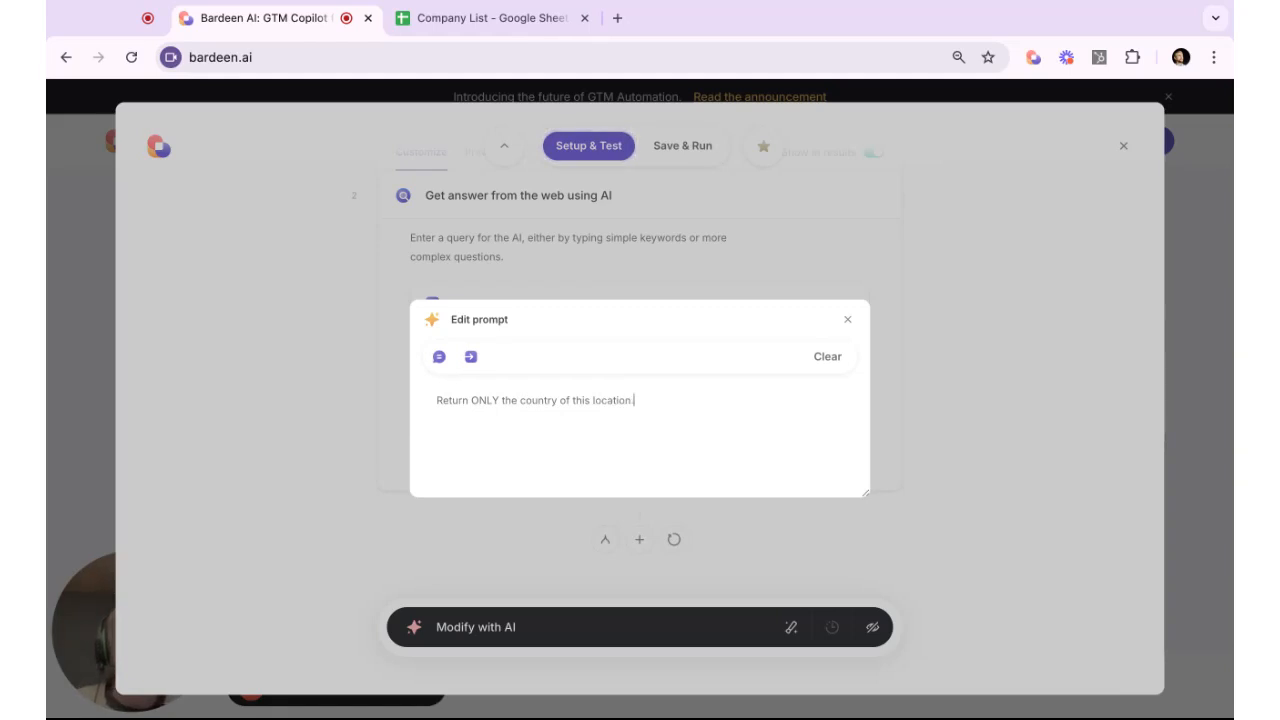
Add the Google Sheet action's State/Region field to the end of the AI-generated text's prompt and close the prompt editor.
click(470, 356)
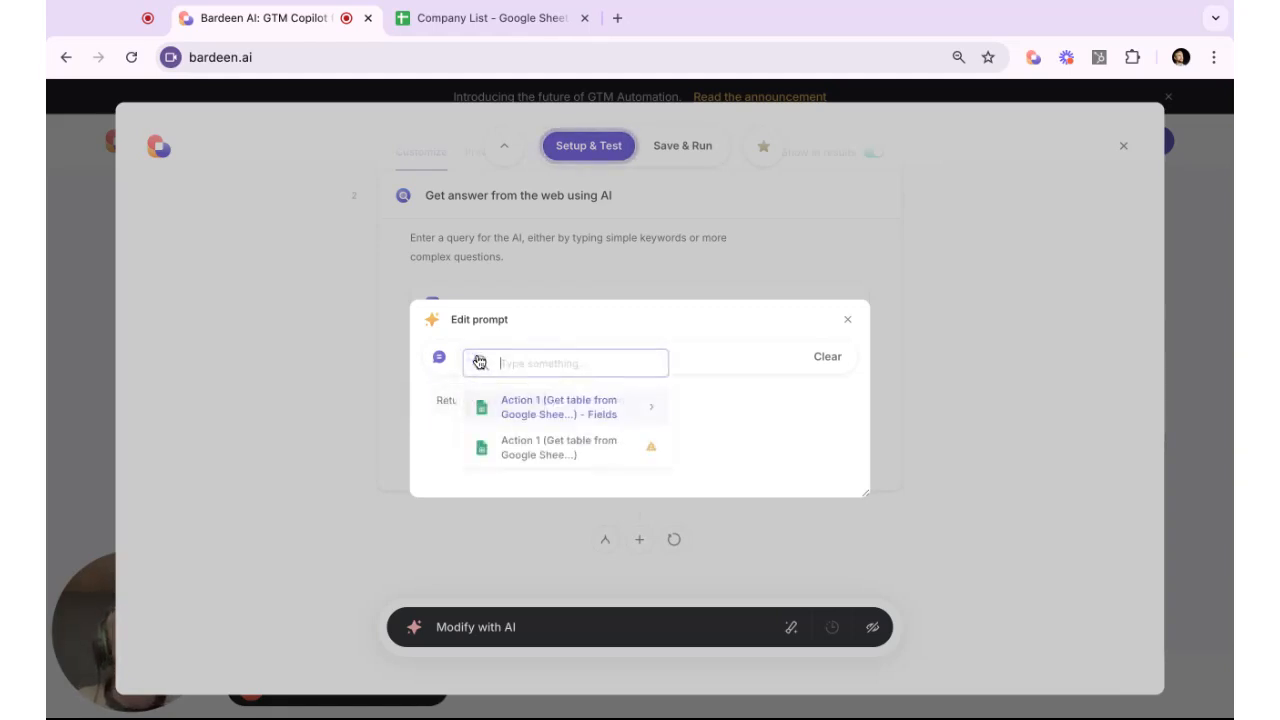
click(537, 406)
scroll(620, 455, down, 2)
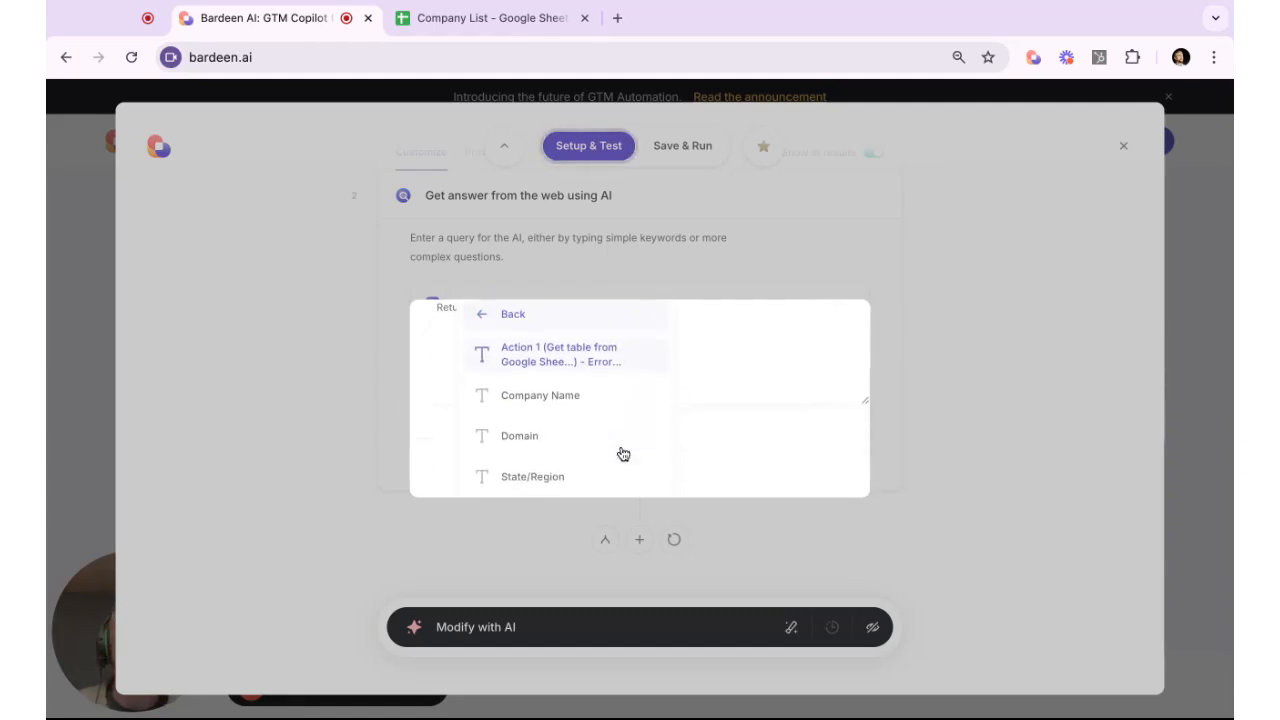
click(488, 488)
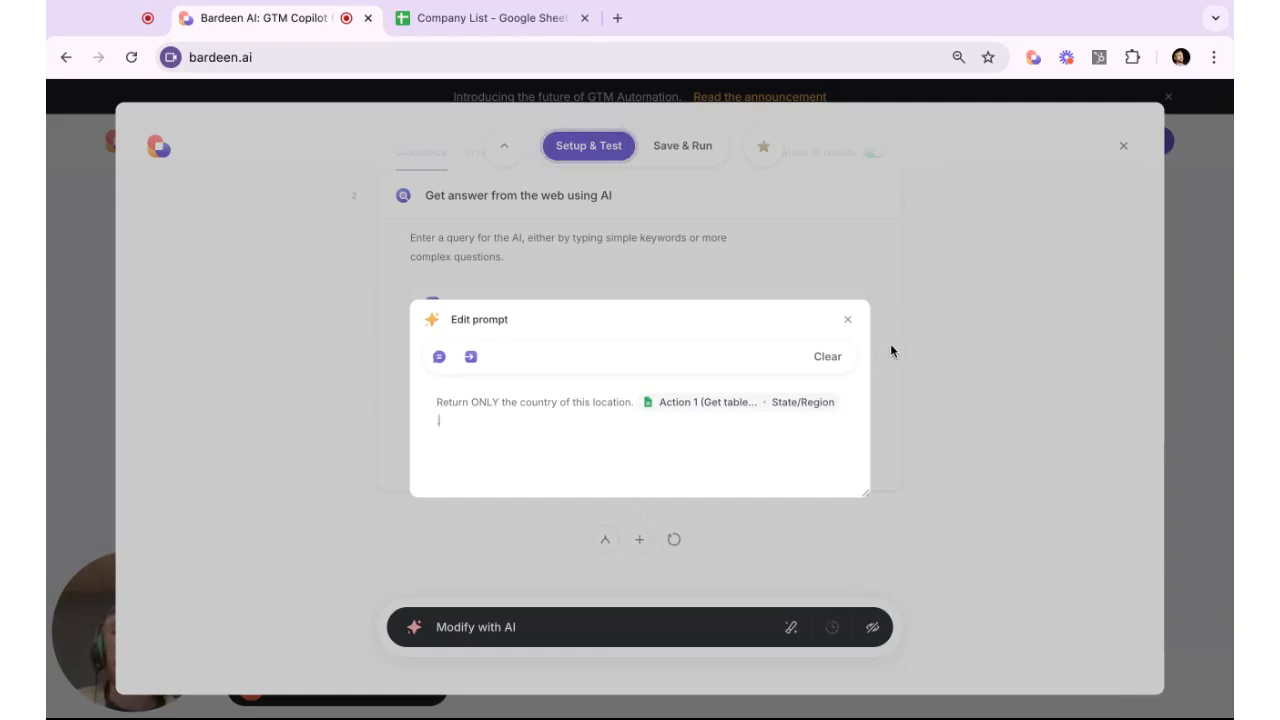
click(847, 323)
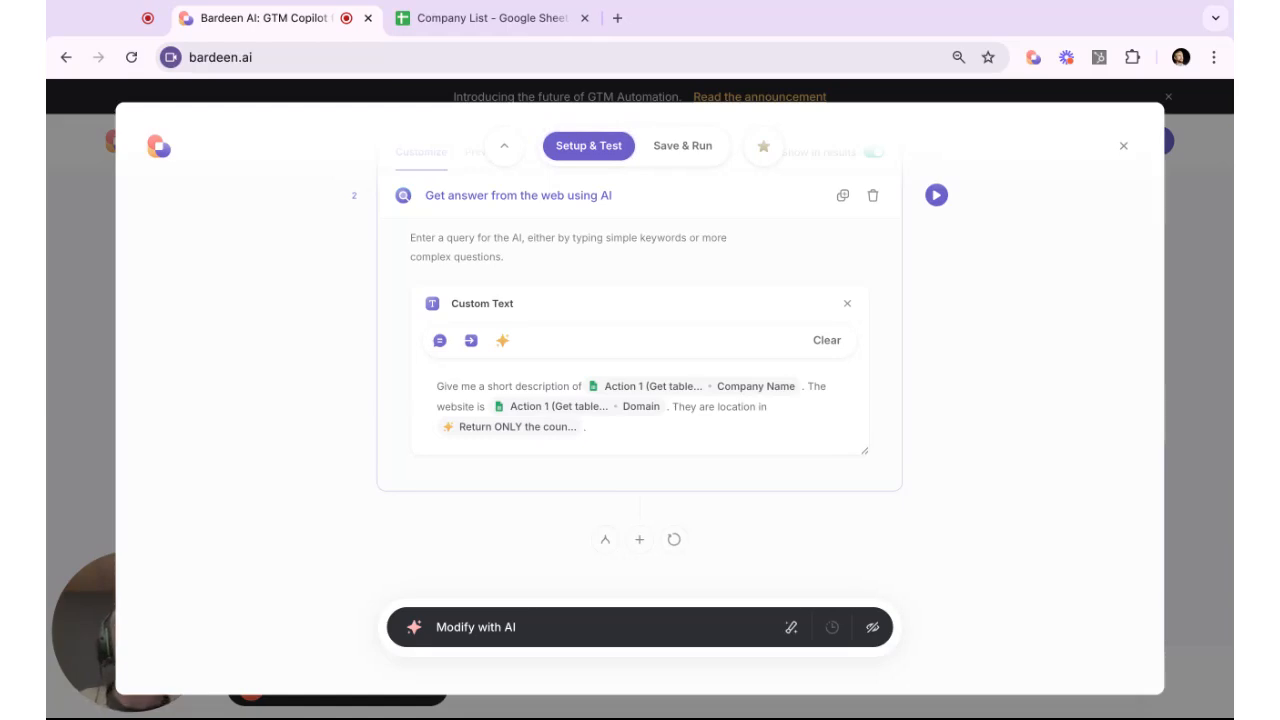
Delete everything in the web answer prompt after "Give me a short description of".
drag(598, 438, 437, 385)
click(610, 441)
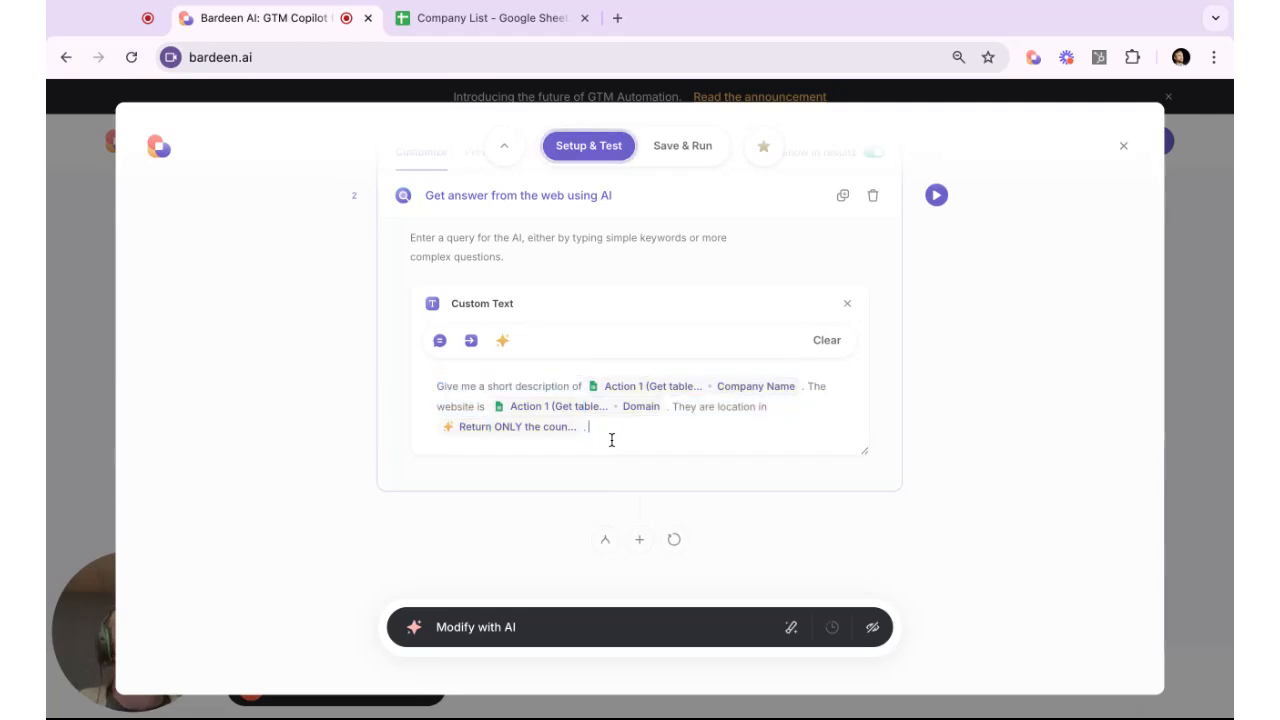
key(BackSpace)
key(BackSpace)
key(BackSpace)
key(BackSpace)
key(BackSpace)
key(BackSpace)
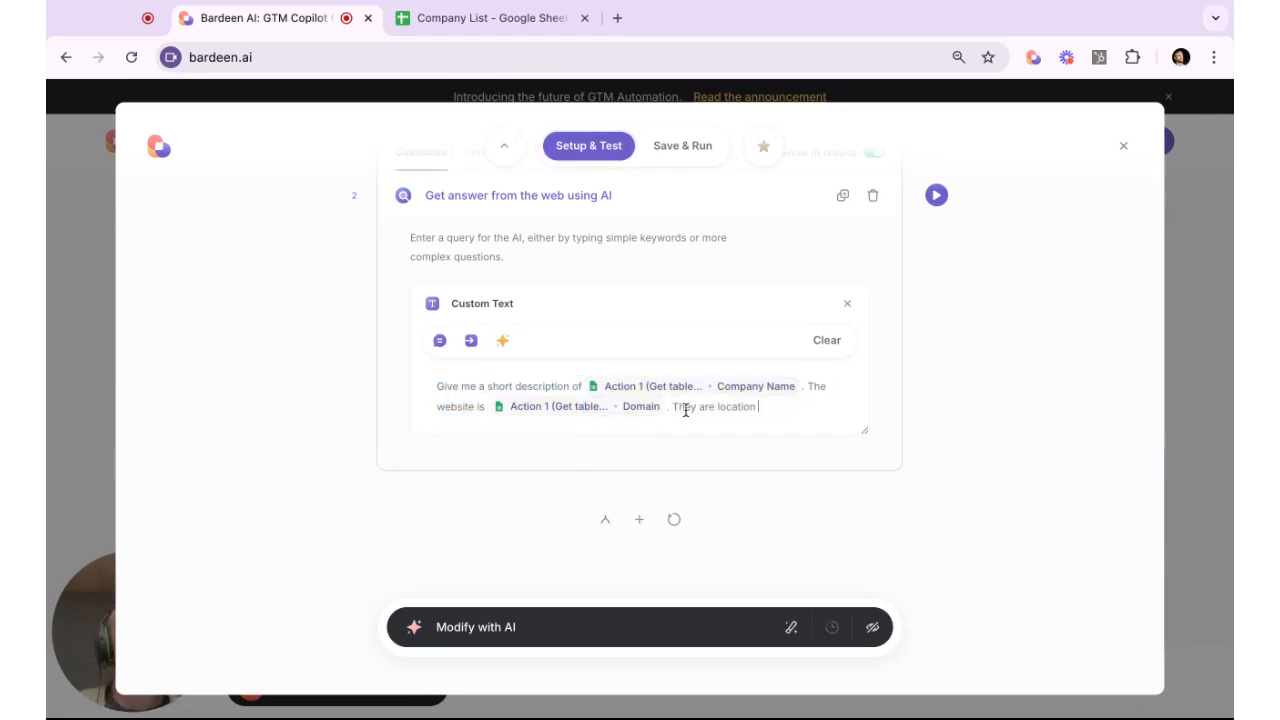
key(shift+Up)
key(BackSpace)
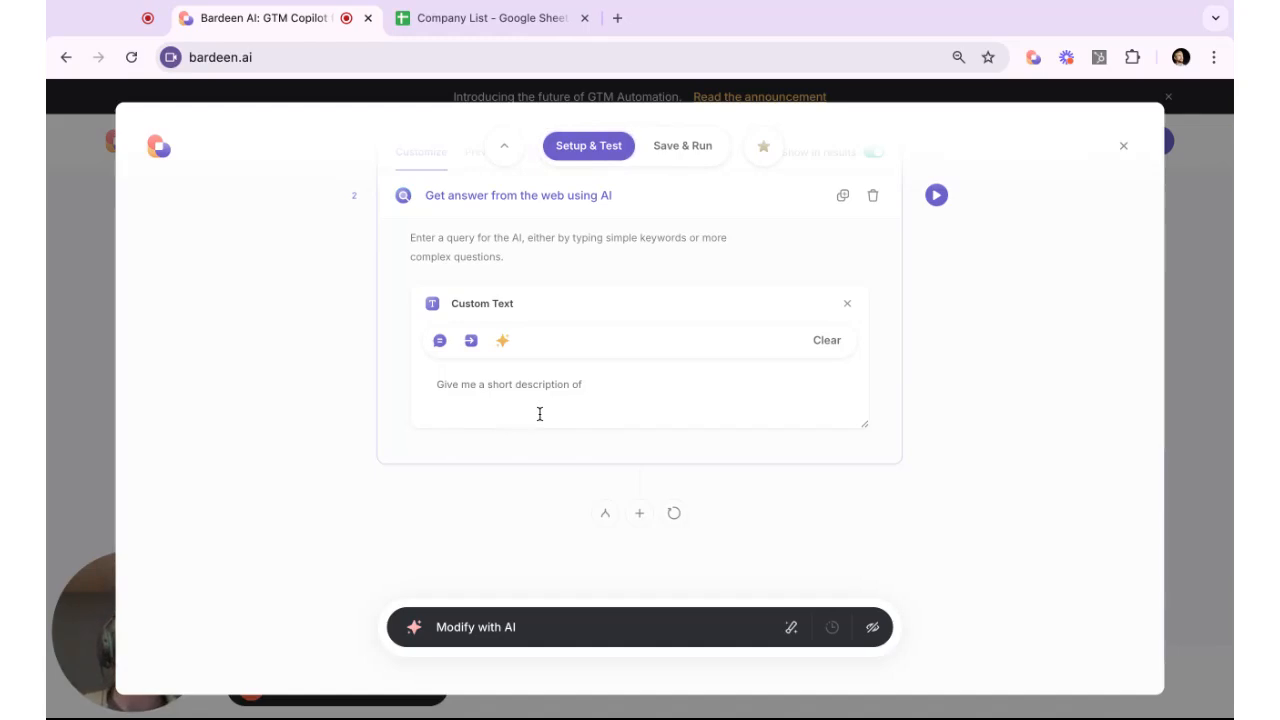
Insert a playbook argument titled "Company Name" at the end of the prompt and save it.
click(441, 344)
click(631, 373)
key(ctrl+a)
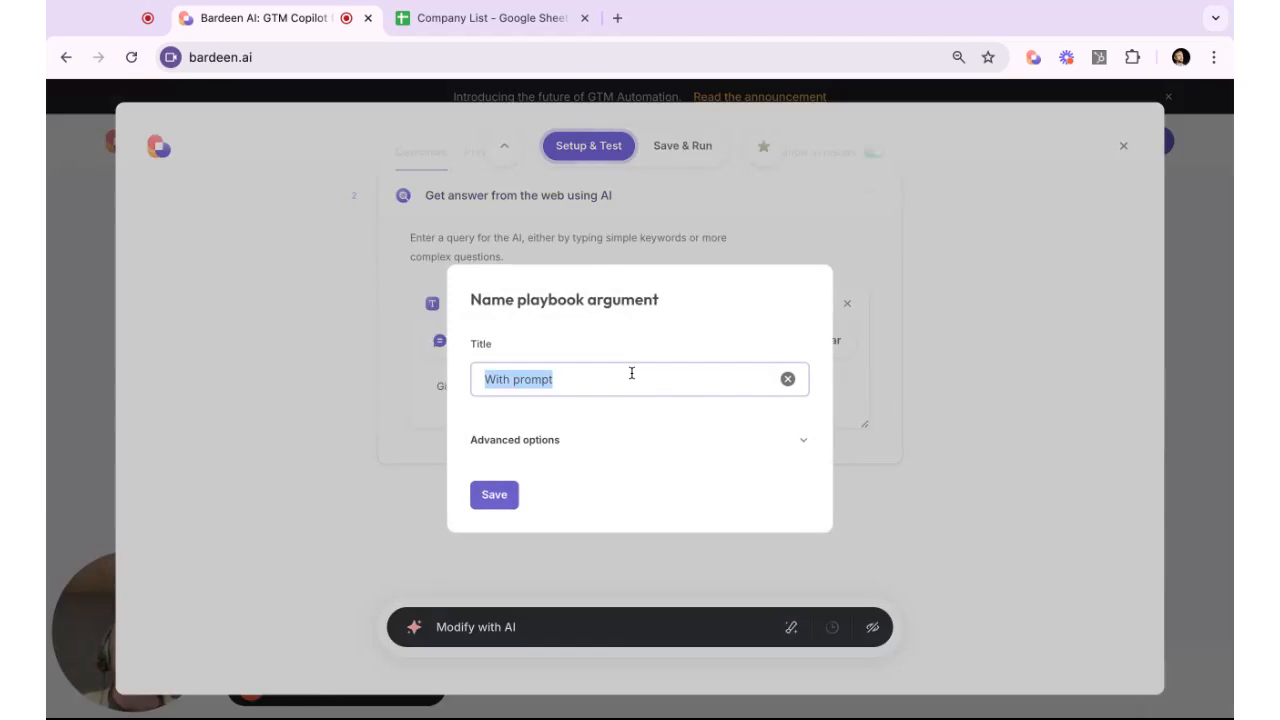
text(Company )
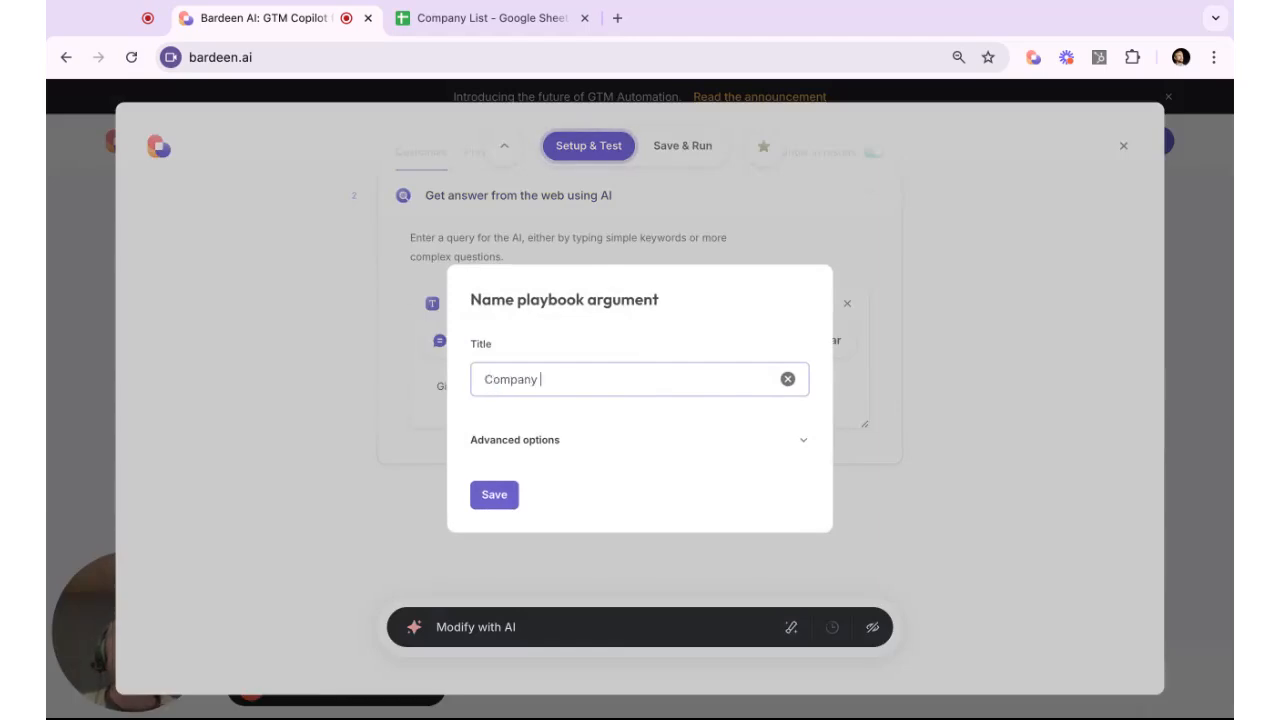
text(Name)
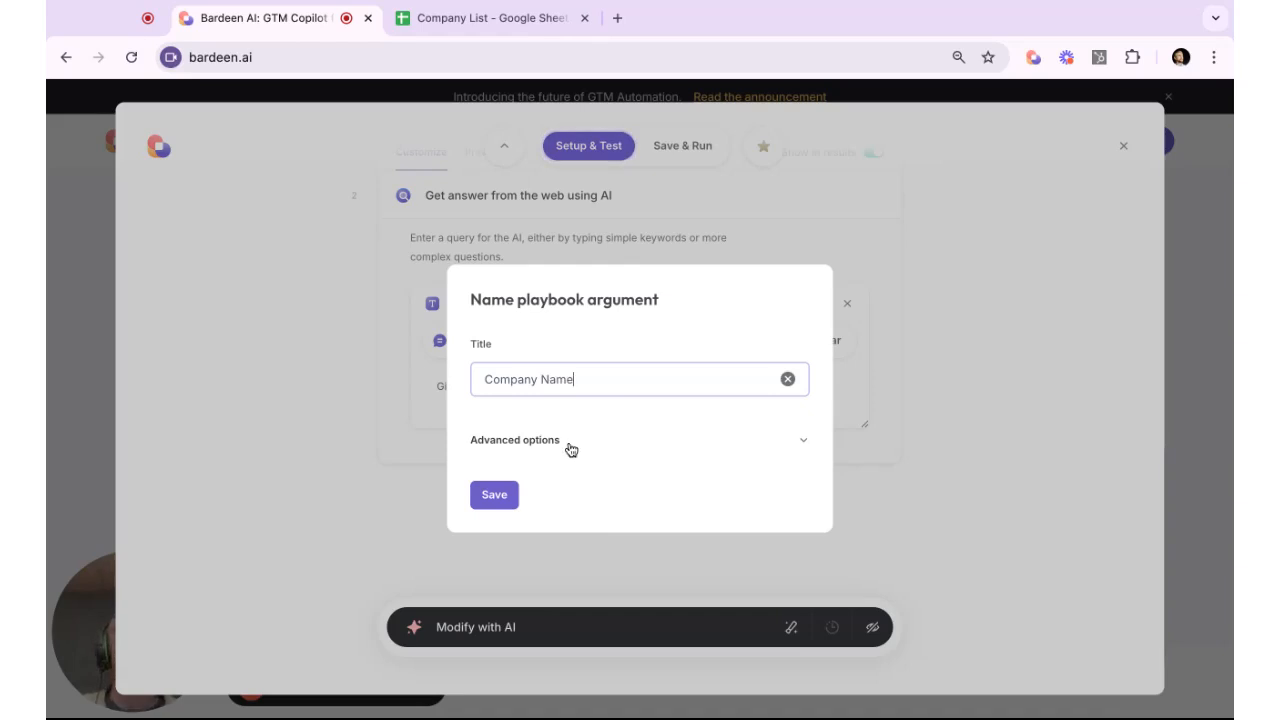
click(505, 494)
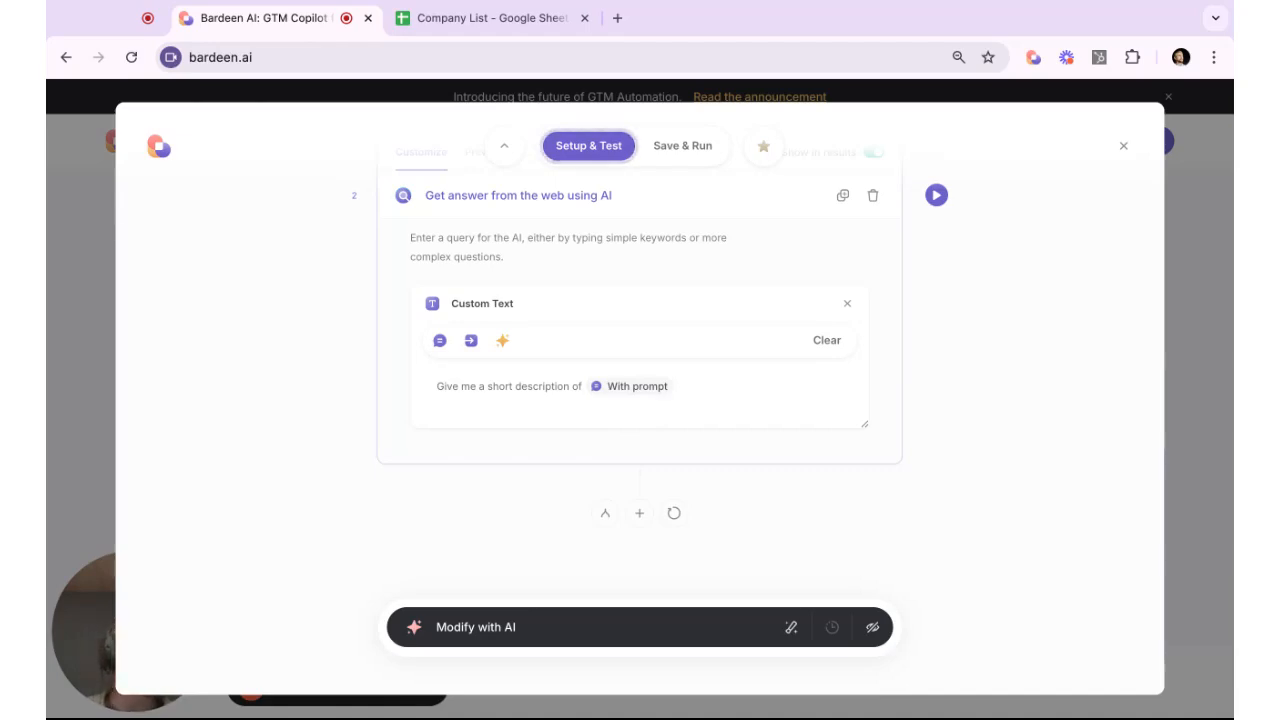
Save the automation as a manually run playbook using the Save only option.
click(686, 148)
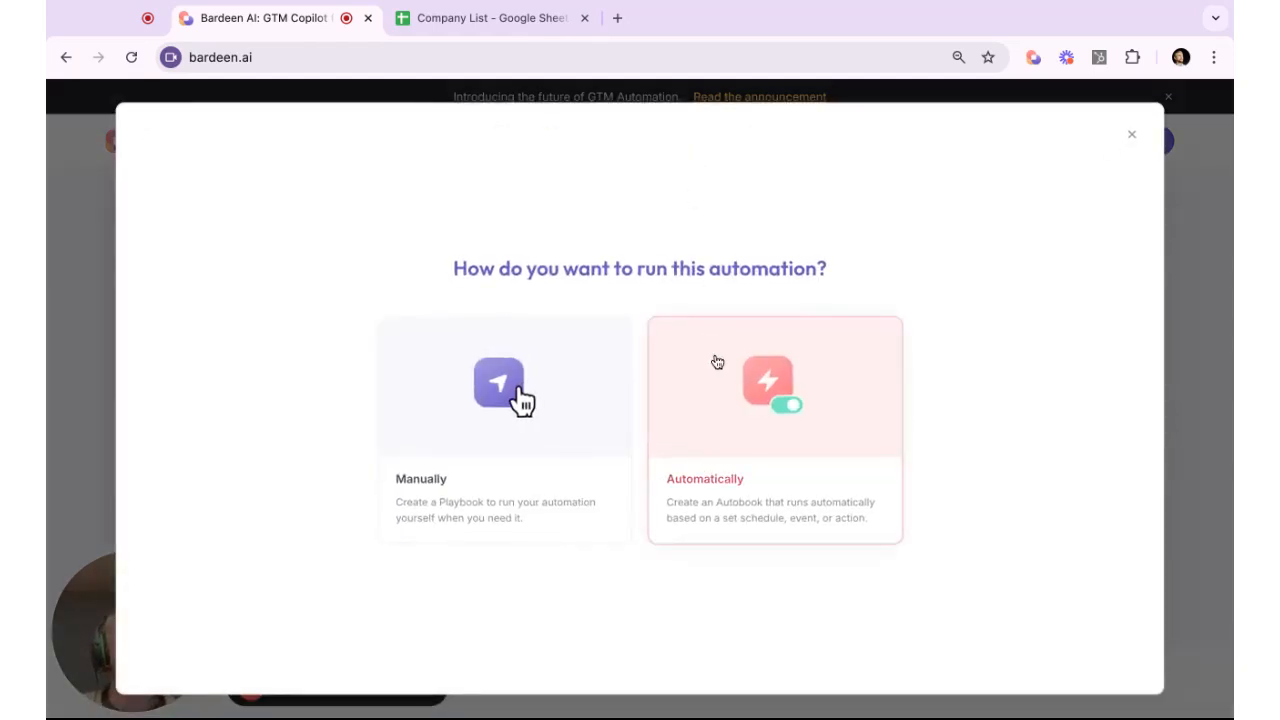
click(511, 438)
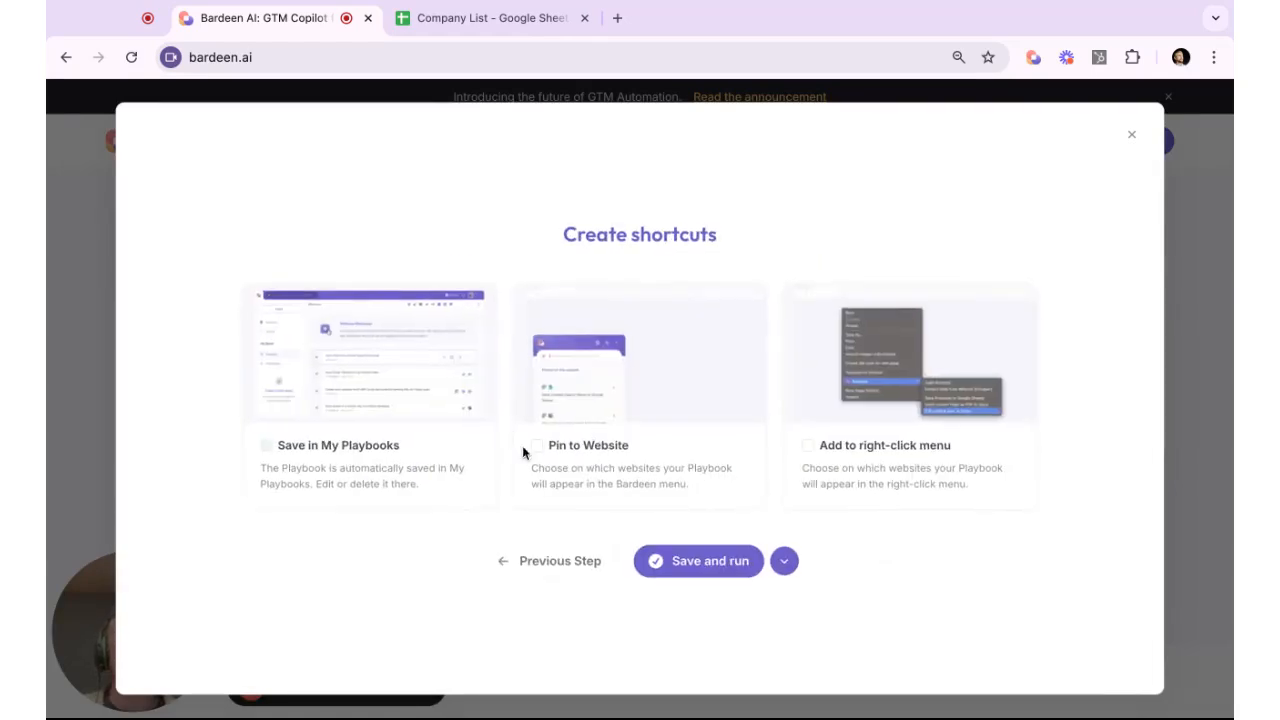
click(783, 562)
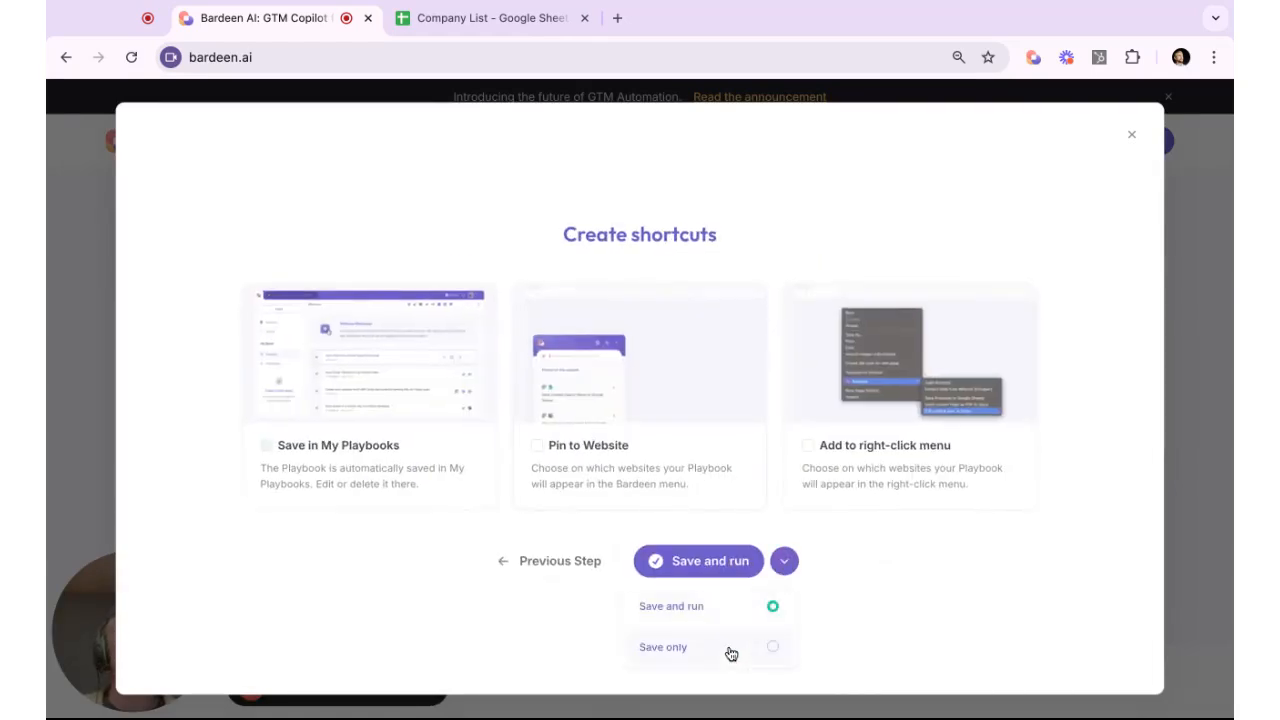
click(728, 649)
click(733, 572)
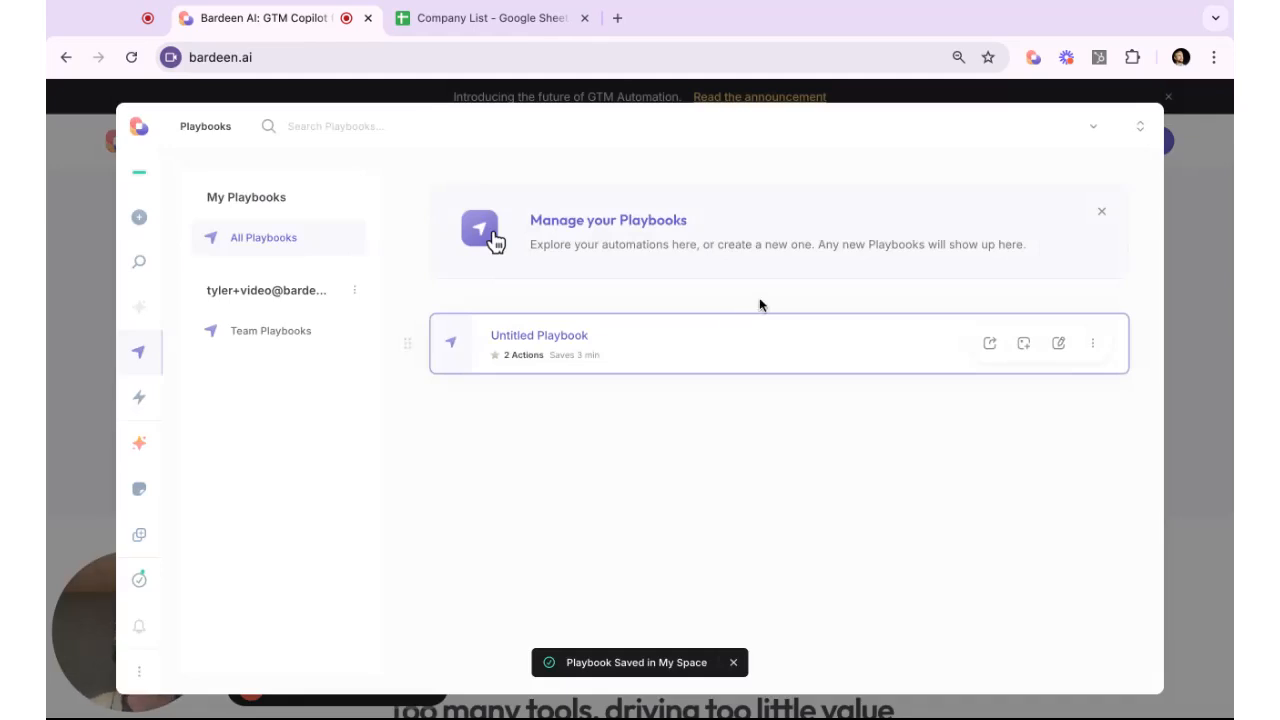
Run the Untitled Playbook with "Bardeen" as the Company Name.
click(705, 349)
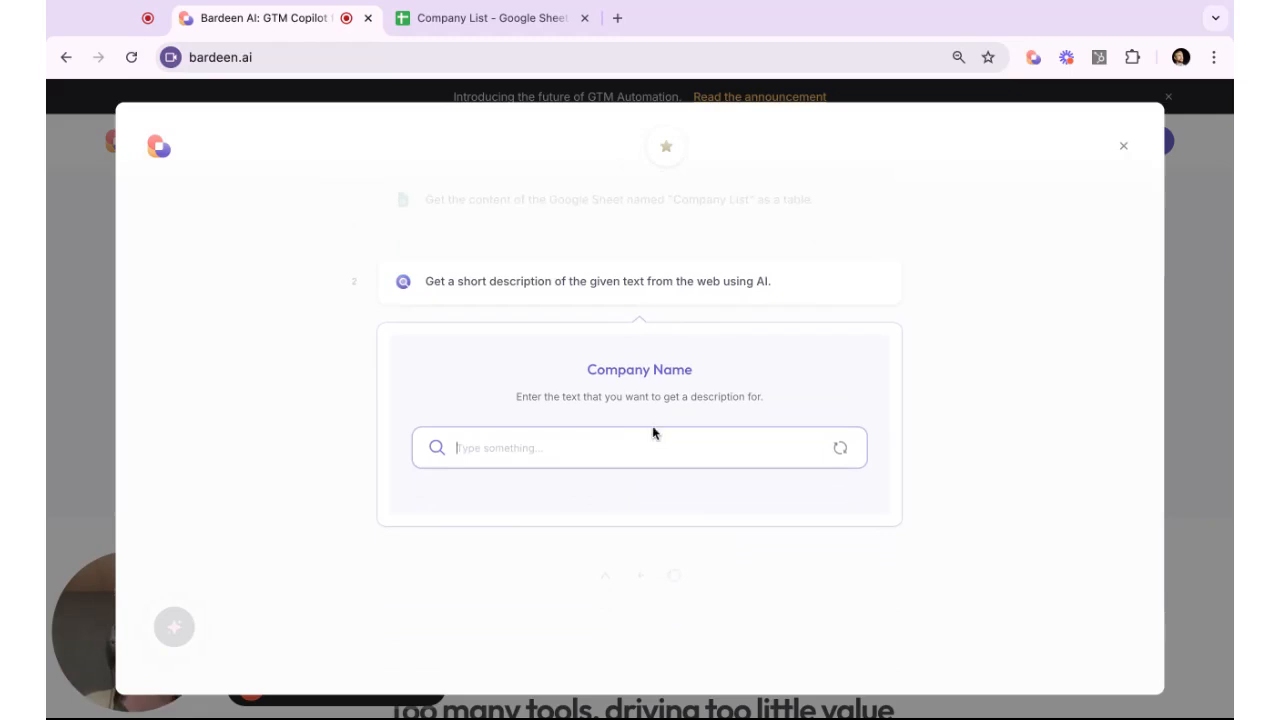
triple_click(676, 372)
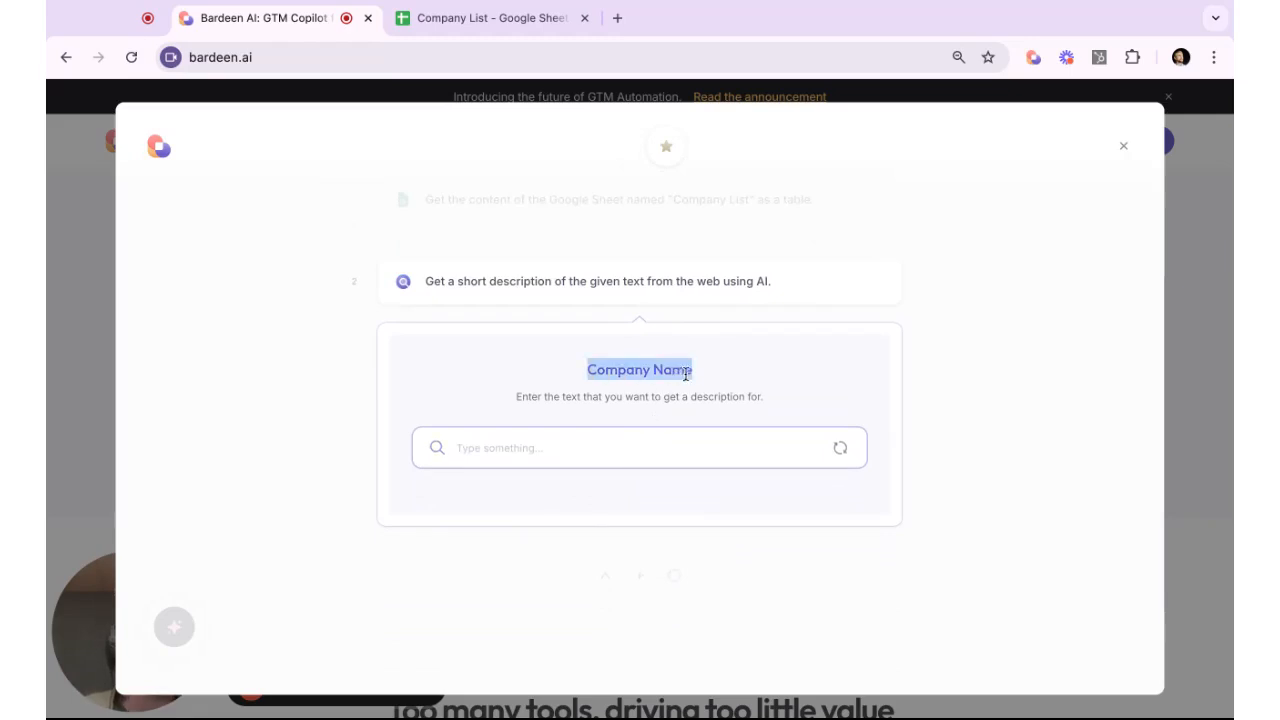
click(529, 398)
click(685, 454)
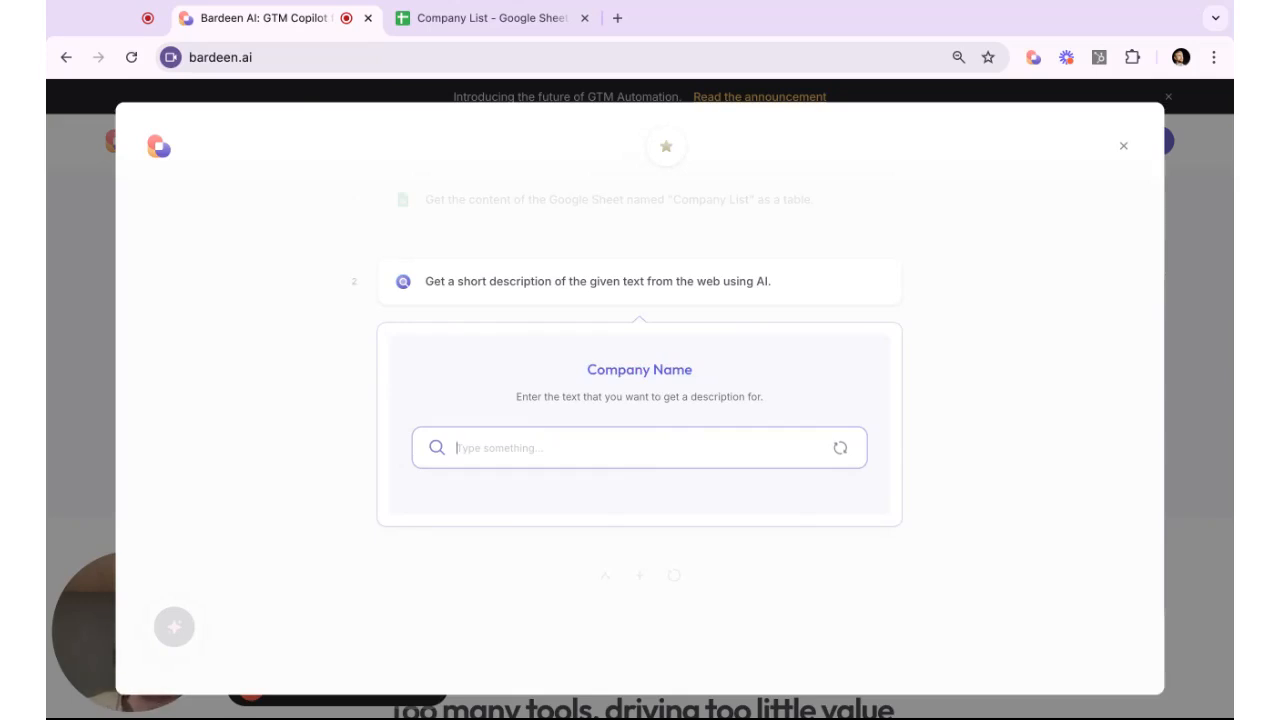
text(Bardeen)
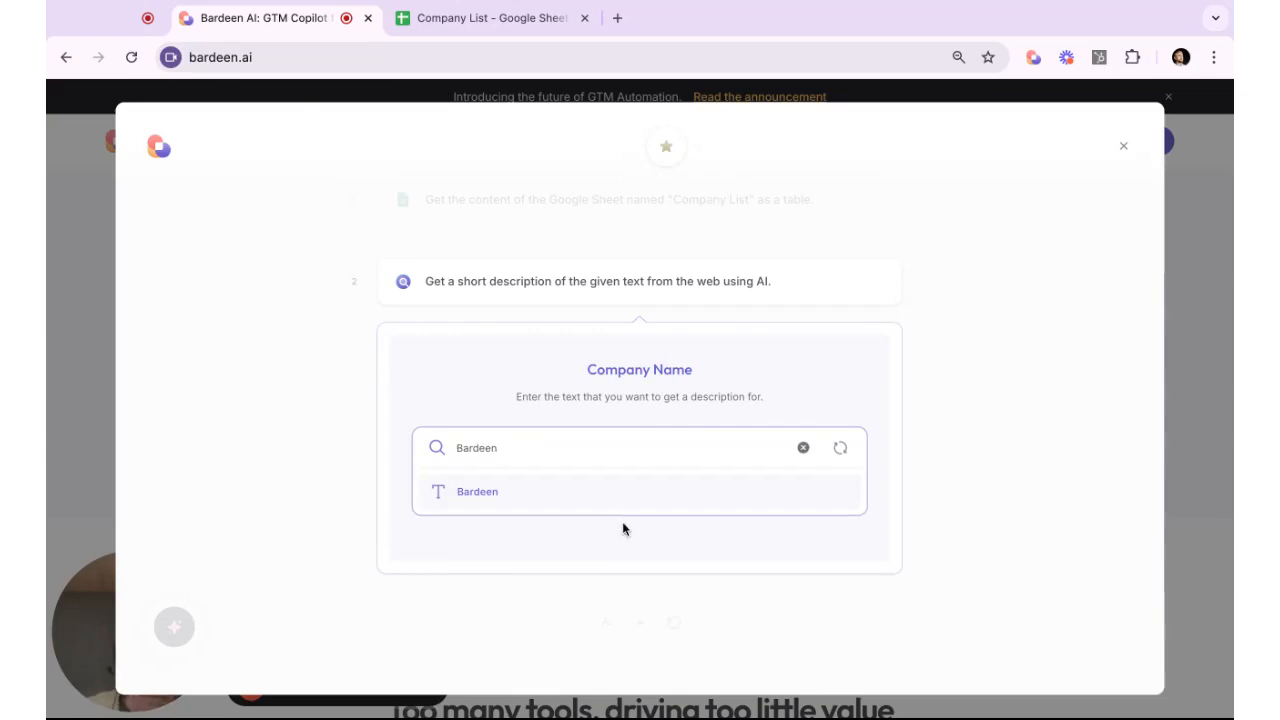
click(596, 493)
click(686, 506)
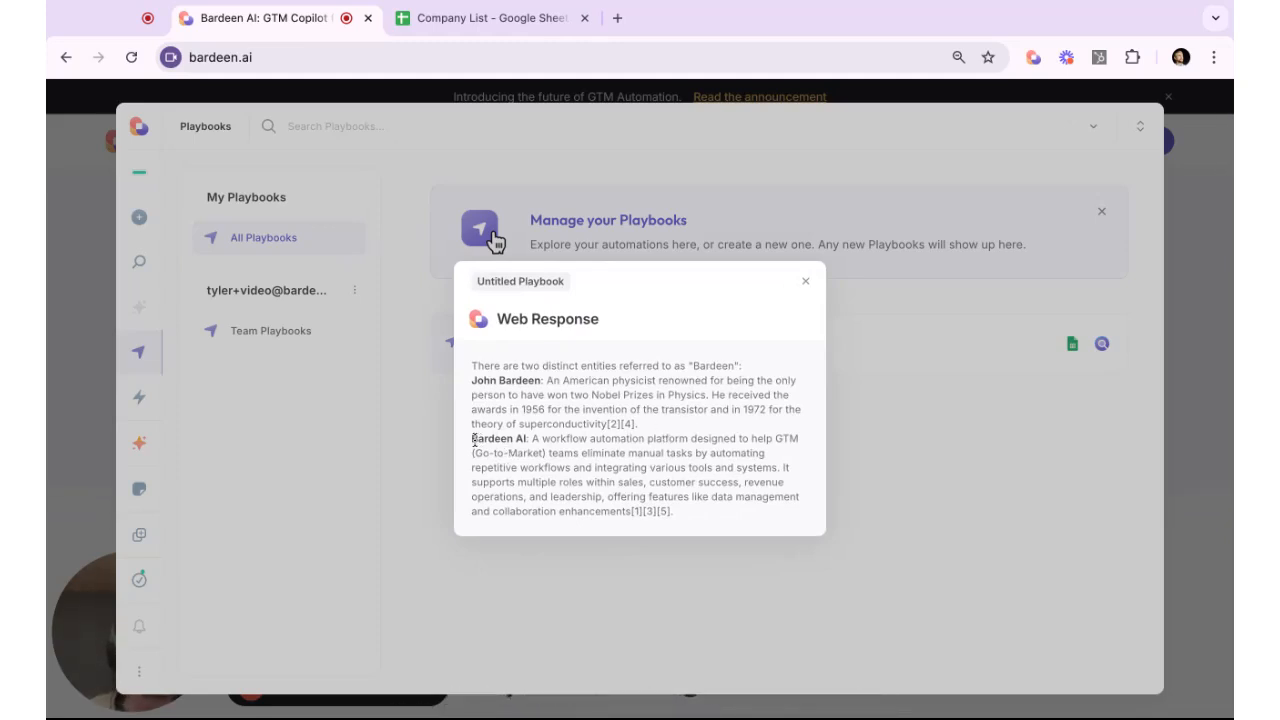
Review the Bardeen AI description in the web response and close the response.
drag(474, 441, 640, 468)
click(683, 472)
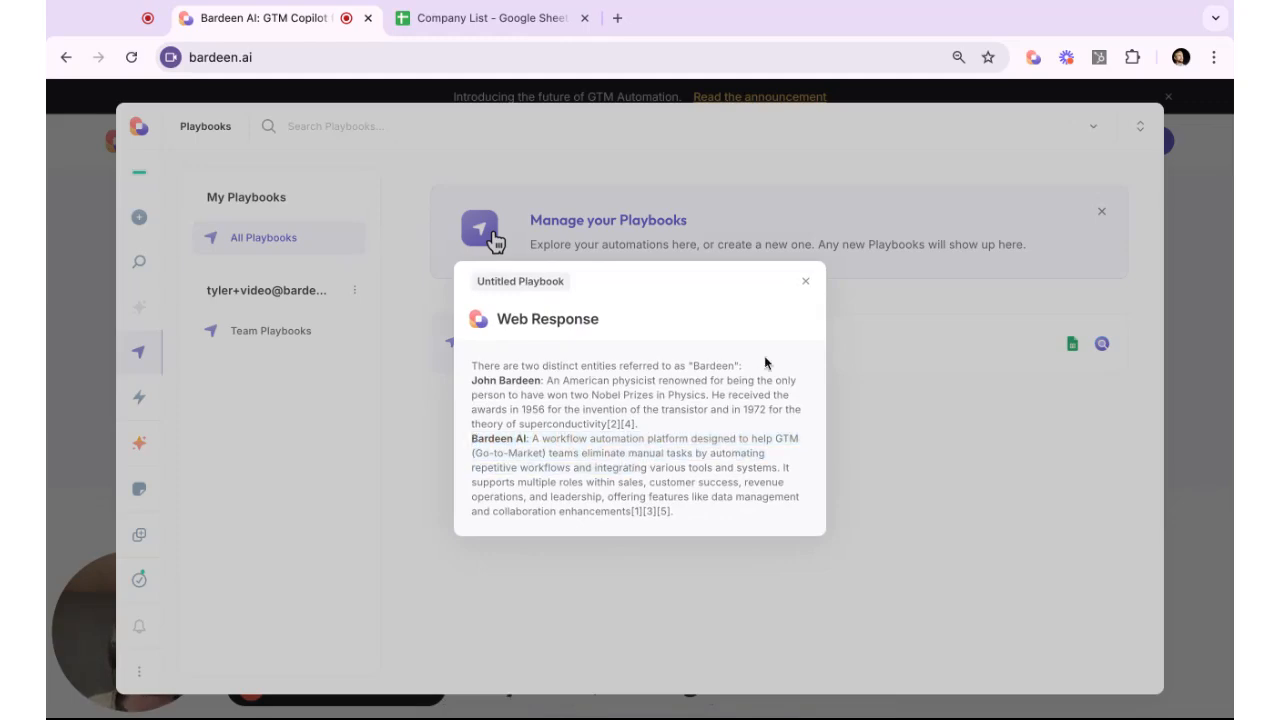
click(808, 280)
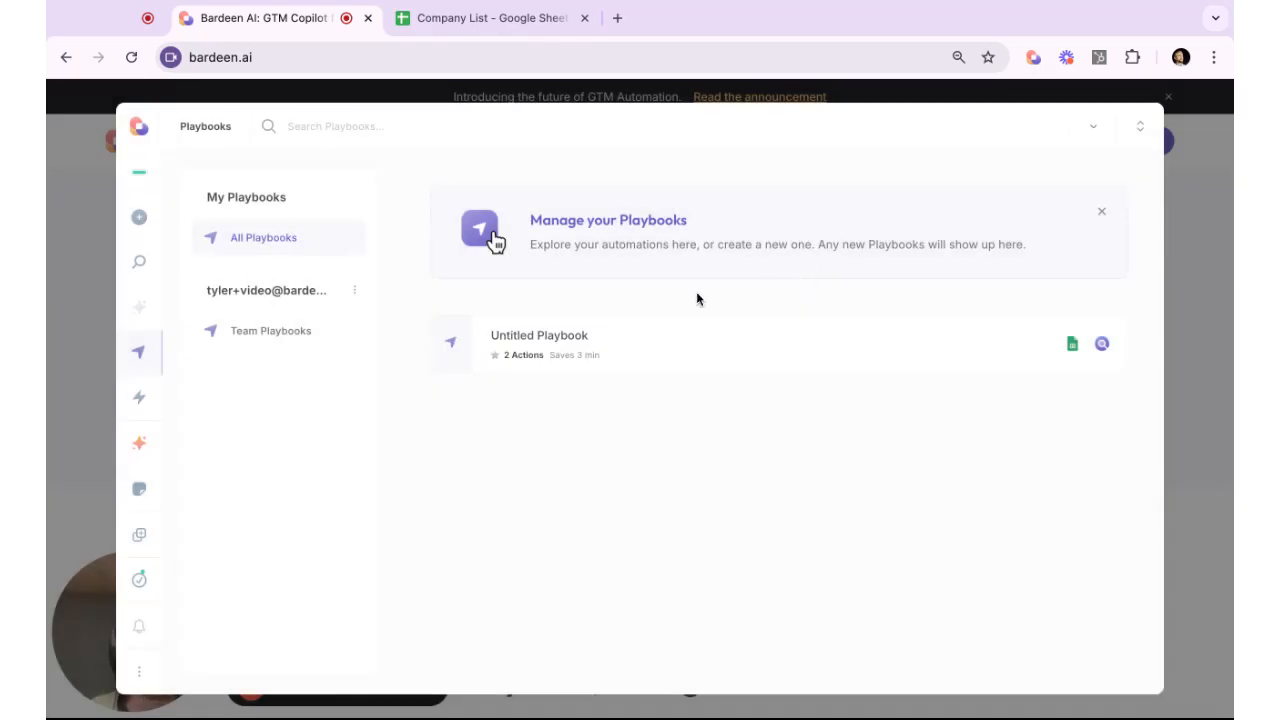